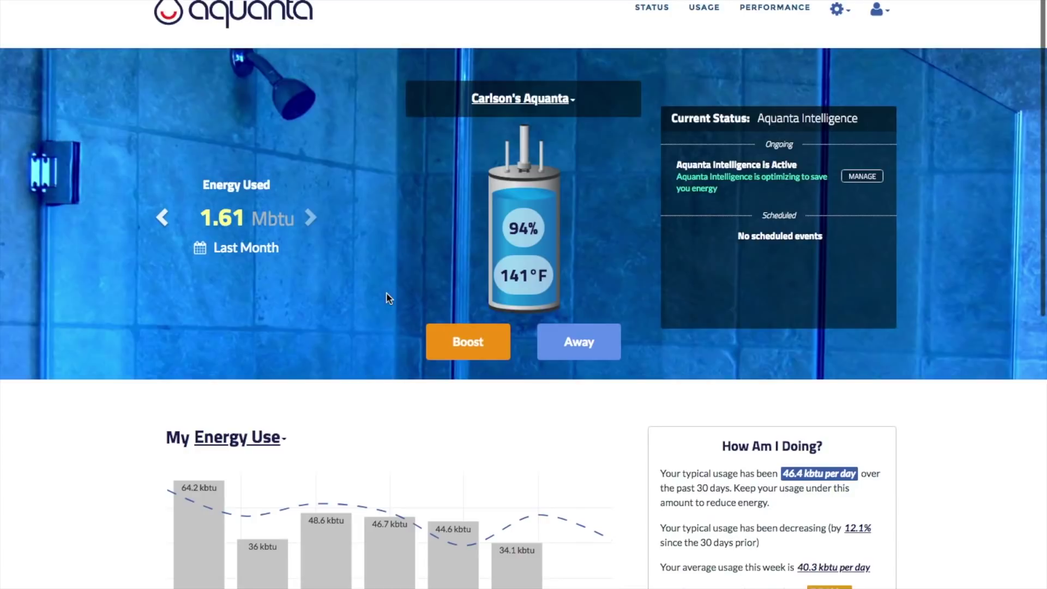
# - Scroll through the dashboard, open the boost settings, and dismiss them without starting a boost
pyautogui.scroll(-2, 388, 298)
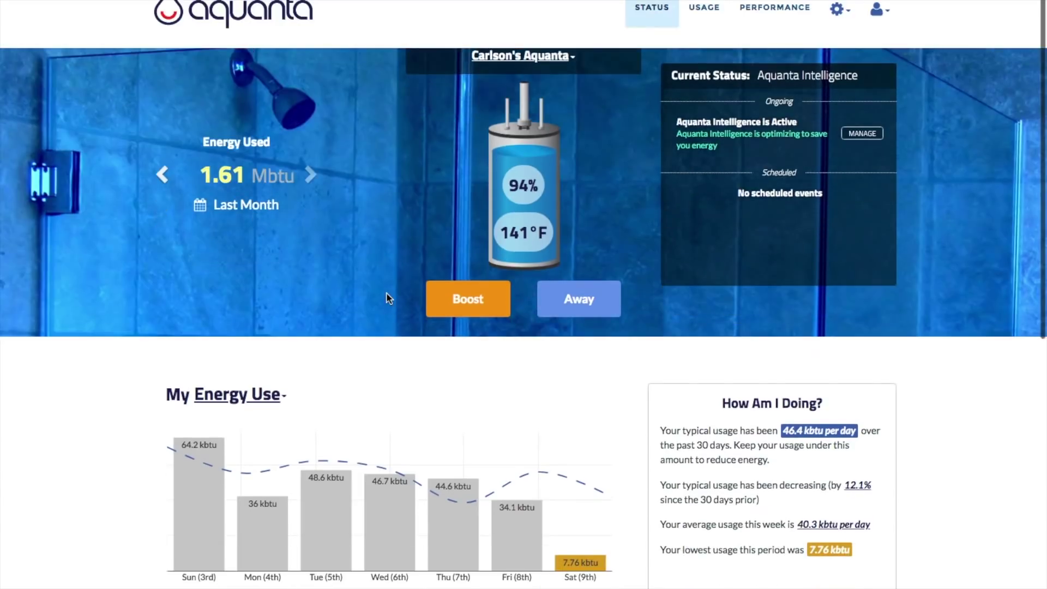
pyautogui.scroll(-2, 387, 297)
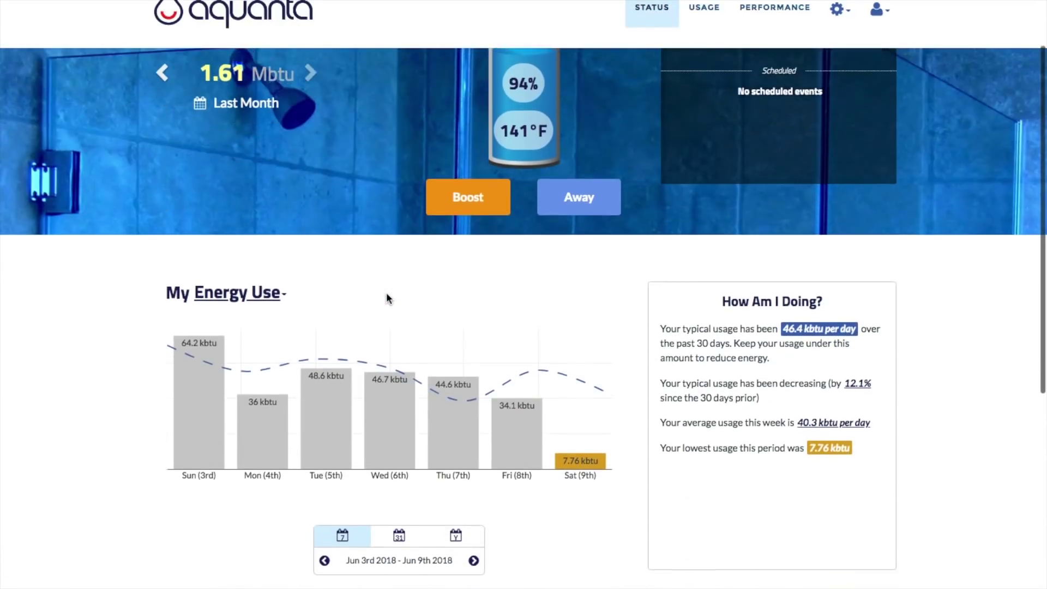
pyautogui.scroll(-1, 387, 295)
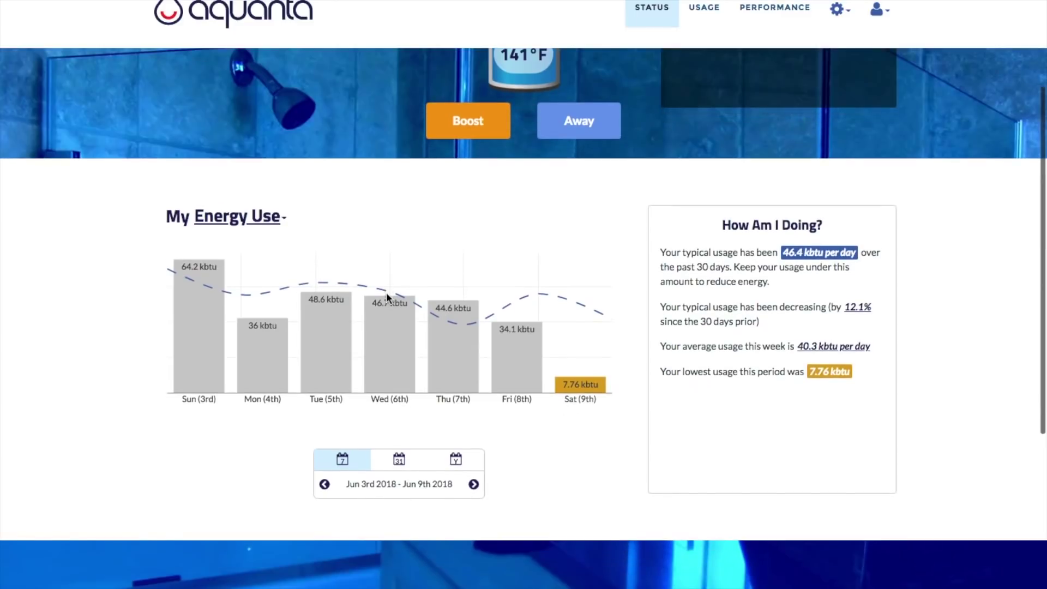
pyautogui.scroll(-1, 386, 294)
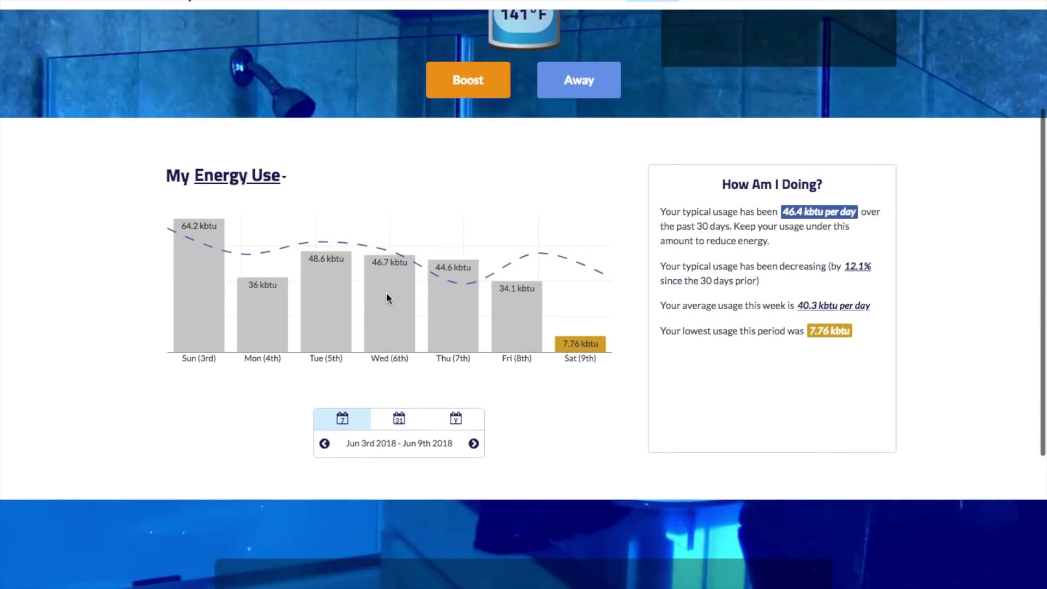
pyautogui.scroll(-1, 386, 297)
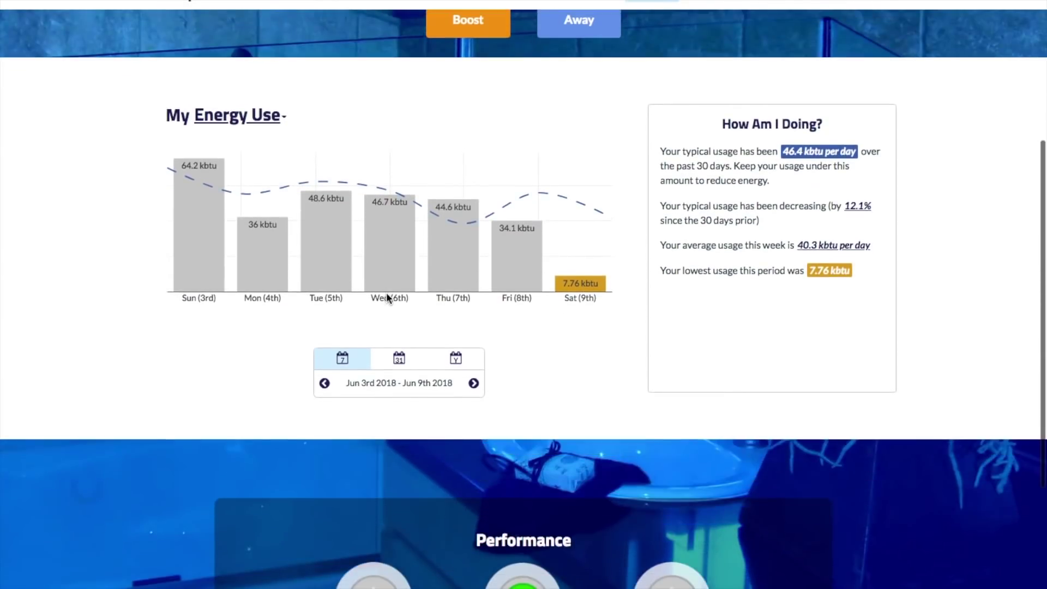
pyautogui.scroll(-1, 387, 298)
pyautogui.scroll(-2, 387, 297)
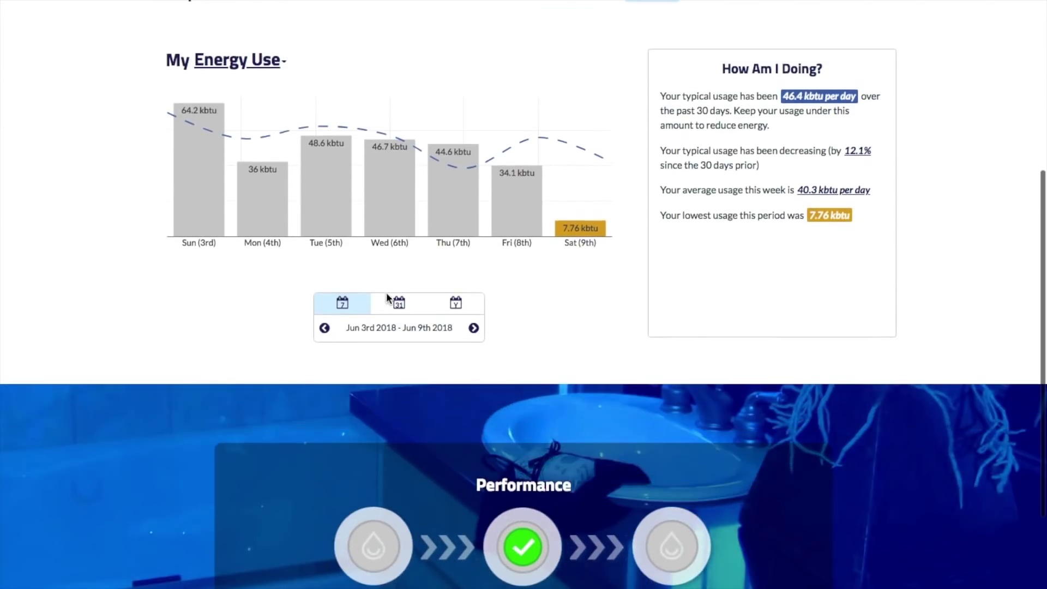
pyautogui.scroll(-1, 386, 297)
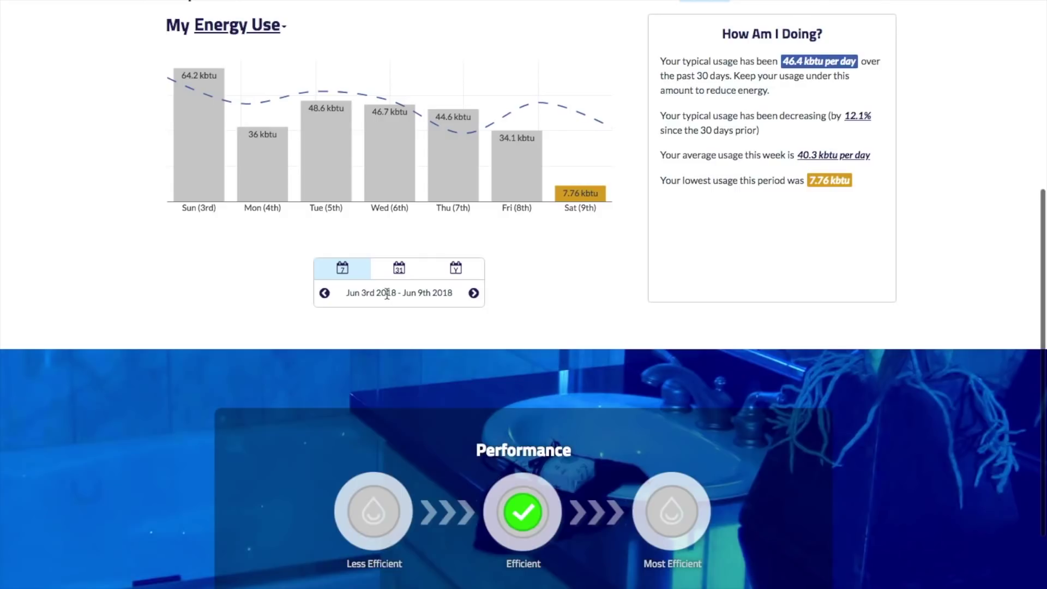
pyautogui.scroll(8, 553, 256)
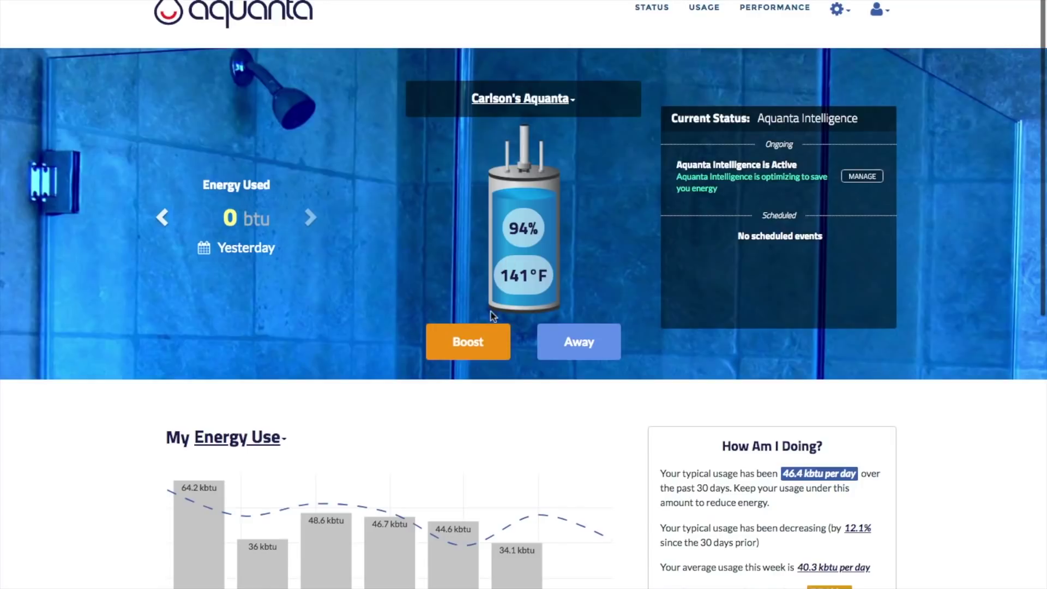
pyautogui.click(477, 340)
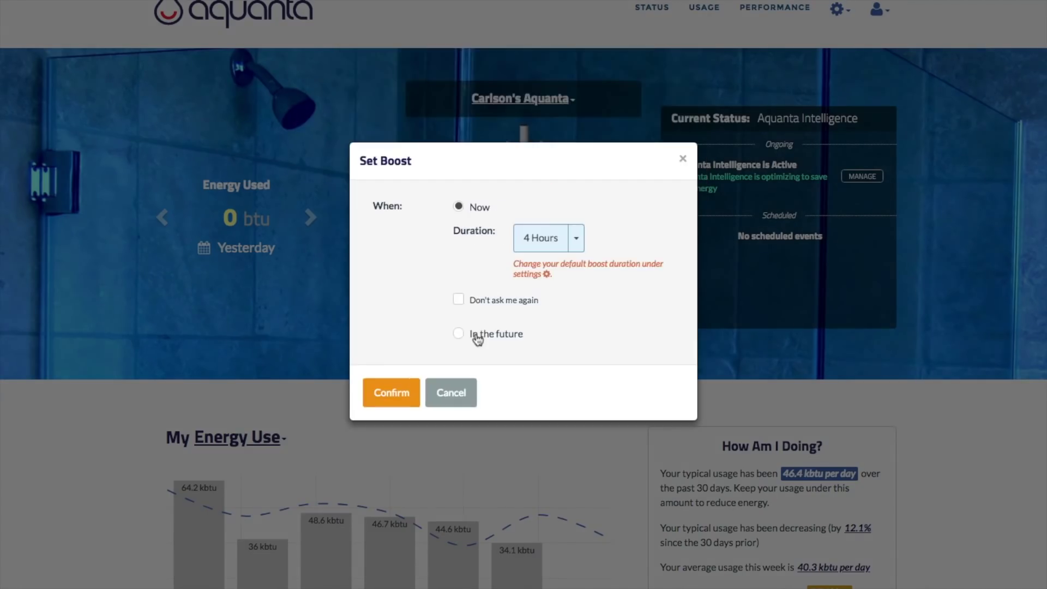
pyautogui.click(461, 399)
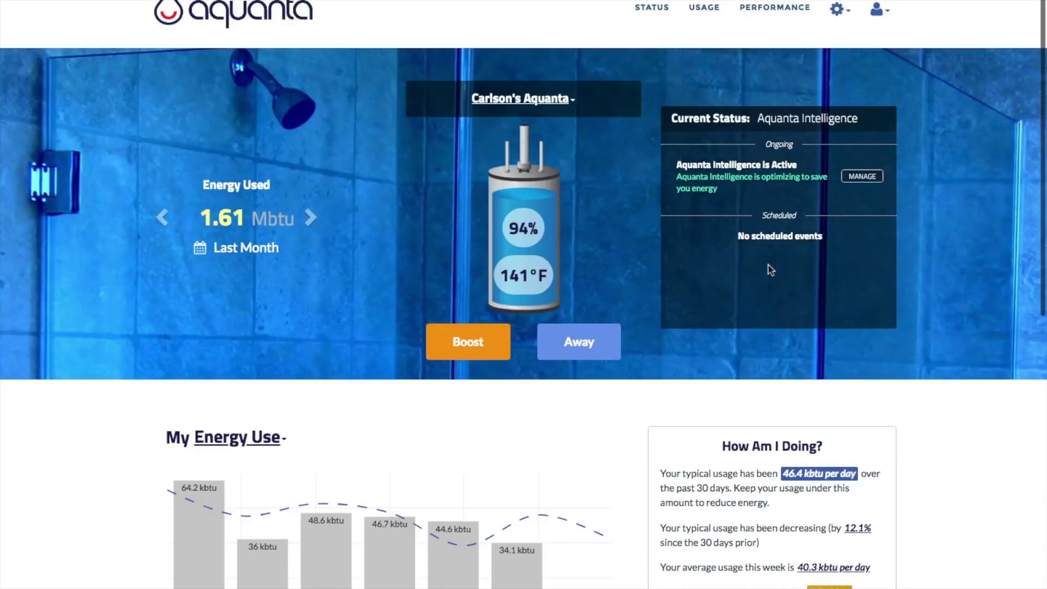
# - Scroll down and view the energy chart's options
pyautogui.scroll(-3, 770, 270)
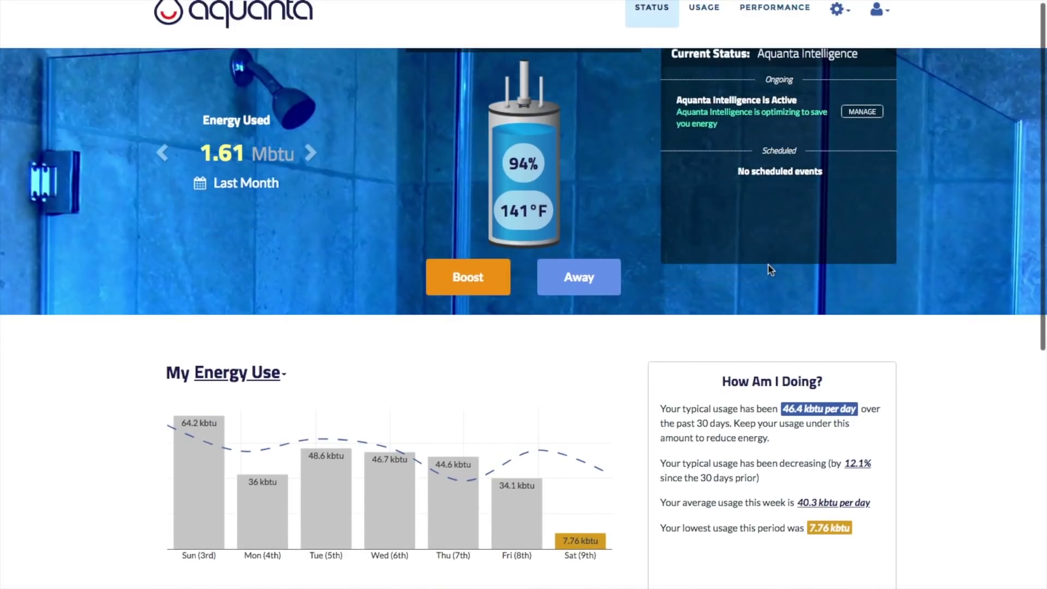
pyautogui.scroll(-3, 771, 269)
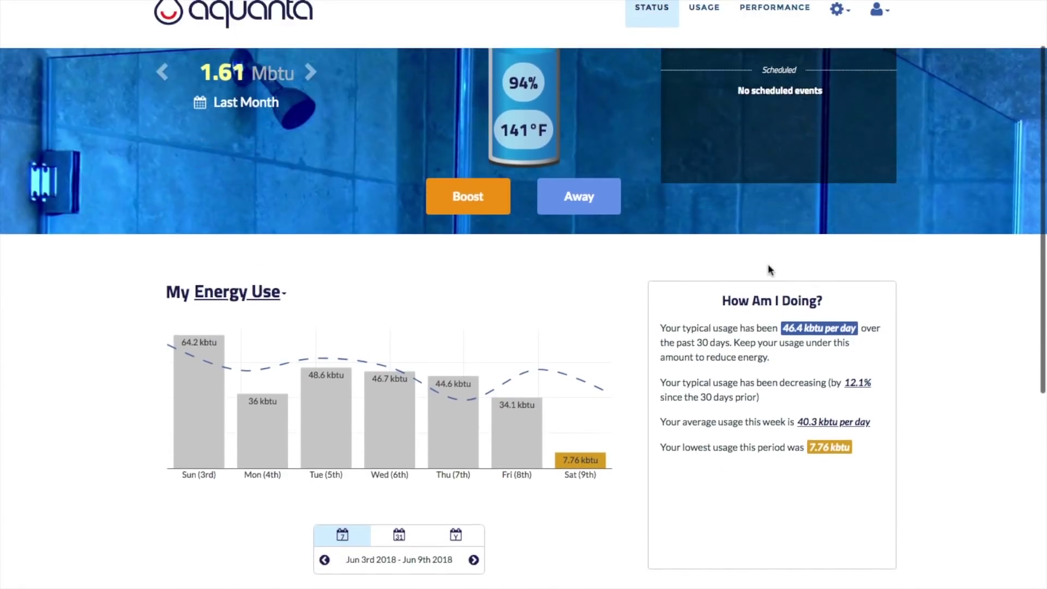
pyautogui.scroll(-1, 771, 269)
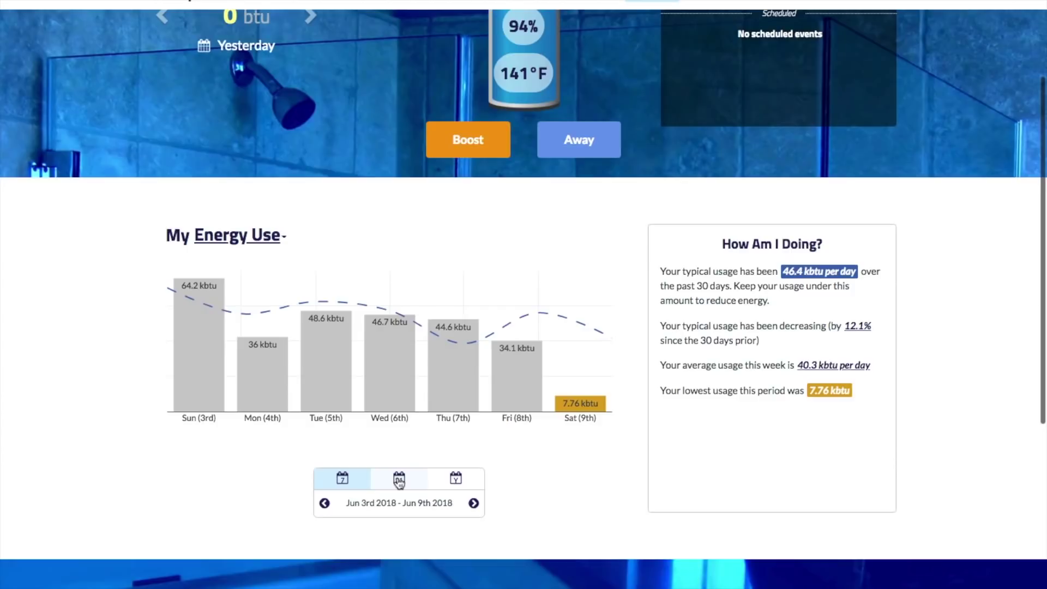
pyautogui.click(284, 238)
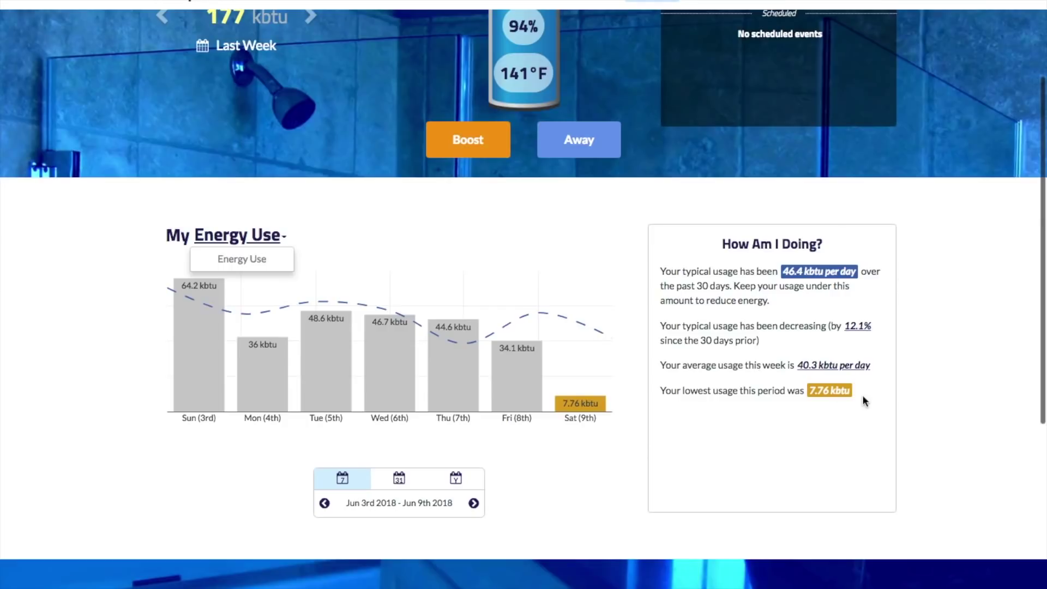
pyautogui.scroll(-3, 701, 355)
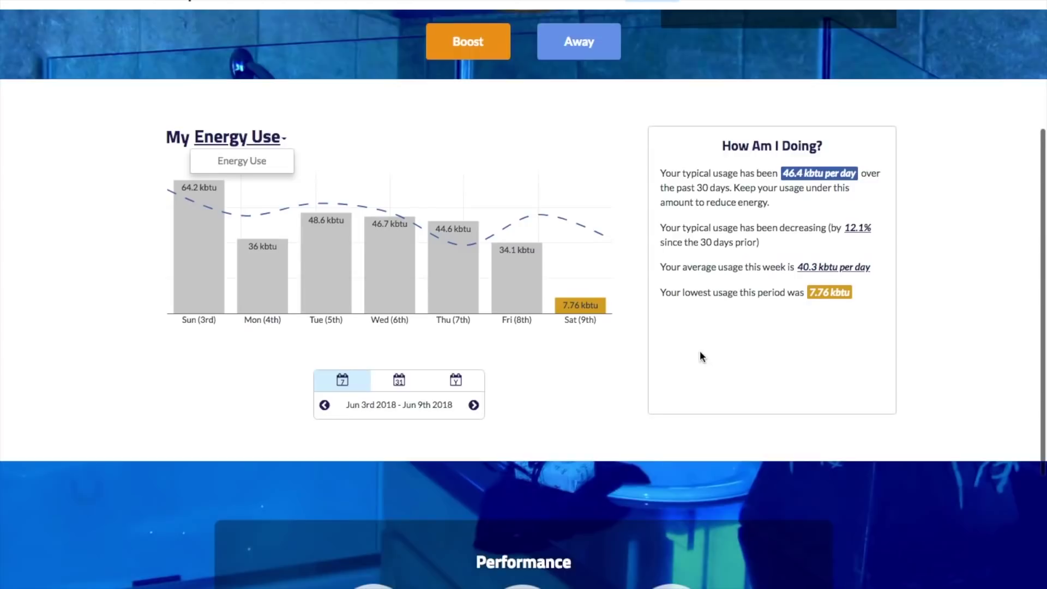
pyautogui.scroll(-3, 701, 353)
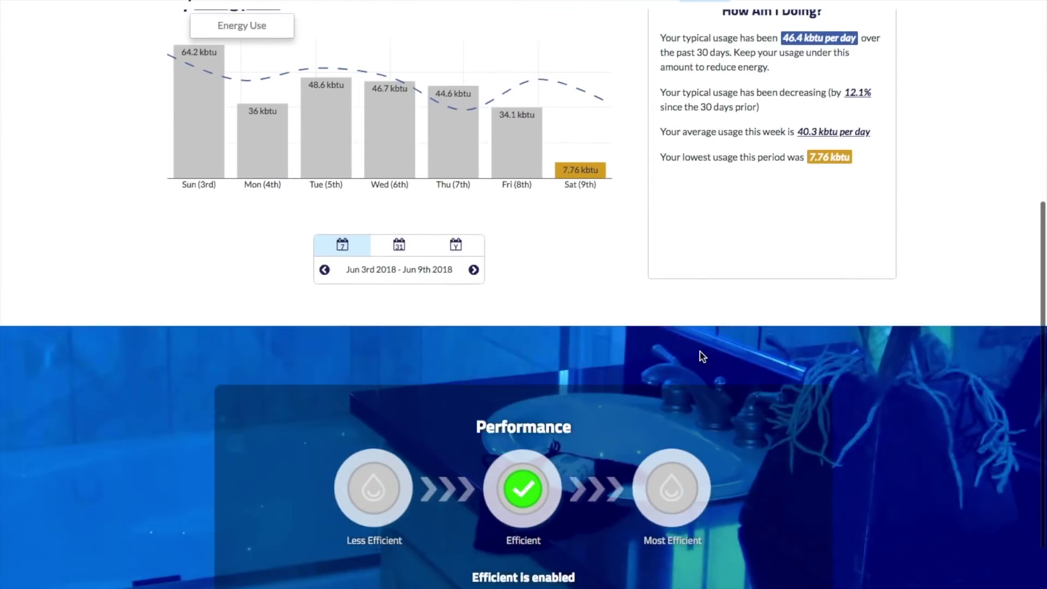
pyautogui.scroll(-2, 702, 356)
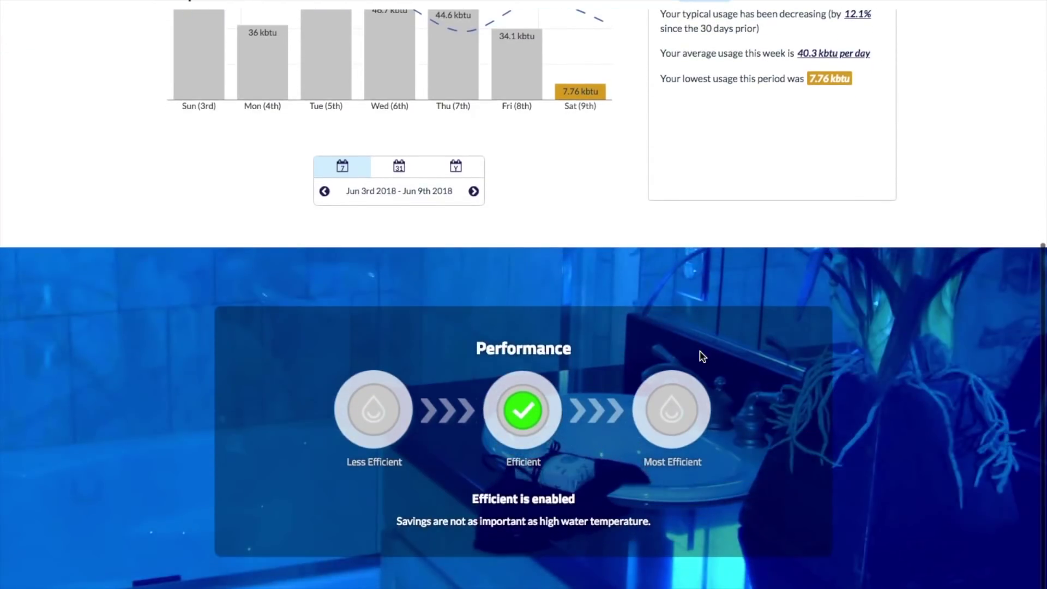
pyautogui.scroll(-2, 702, 356)
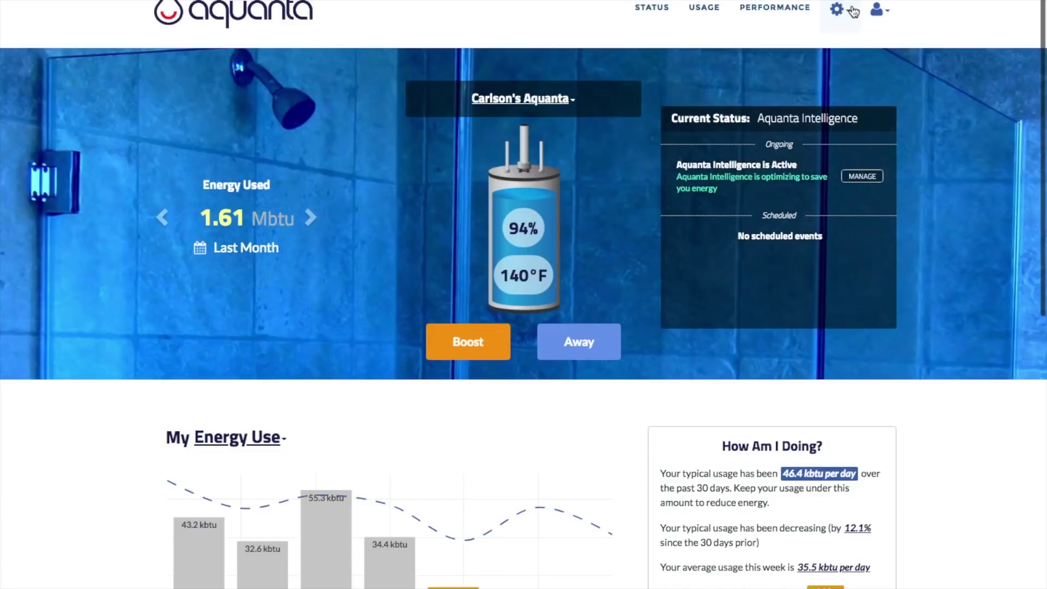
# - Look through the water heater settings and account menus and the device list, then return to the status overview
pyautogui.click(850, 10)
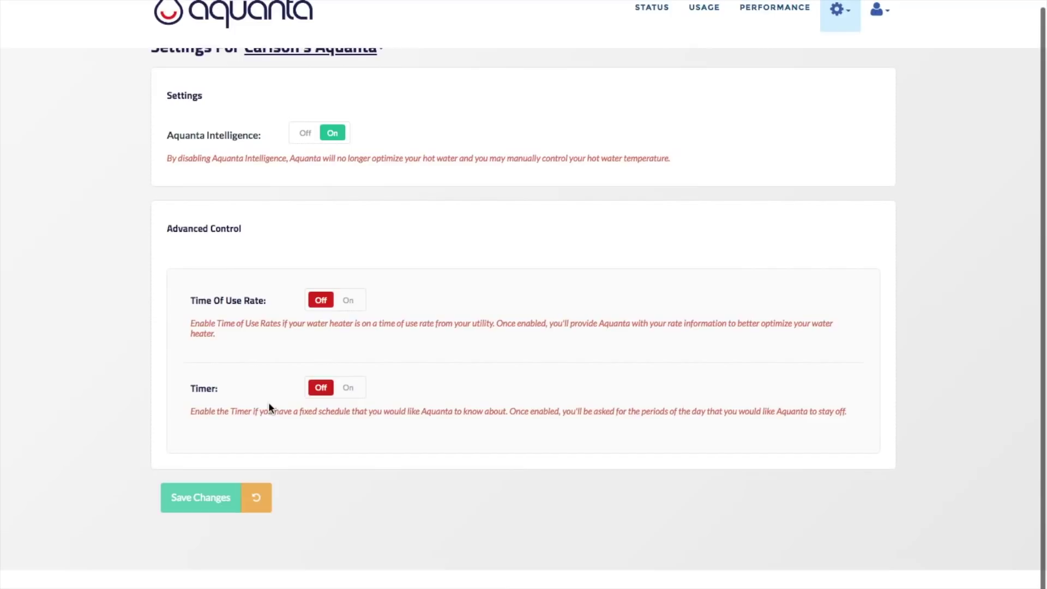
pyautogui.click(878, 10)
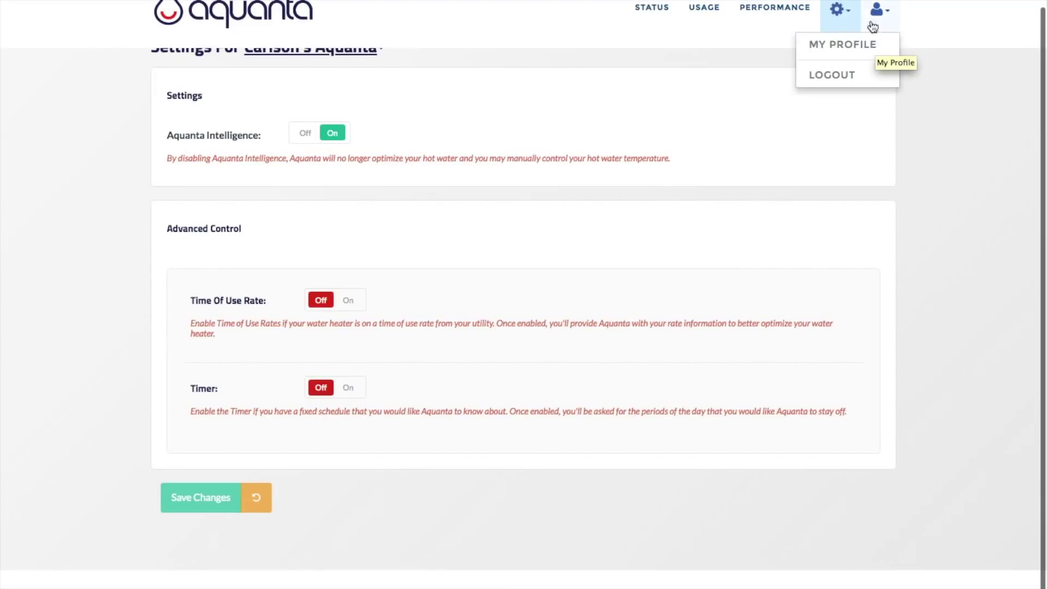
pyautogui.click(850, 15)
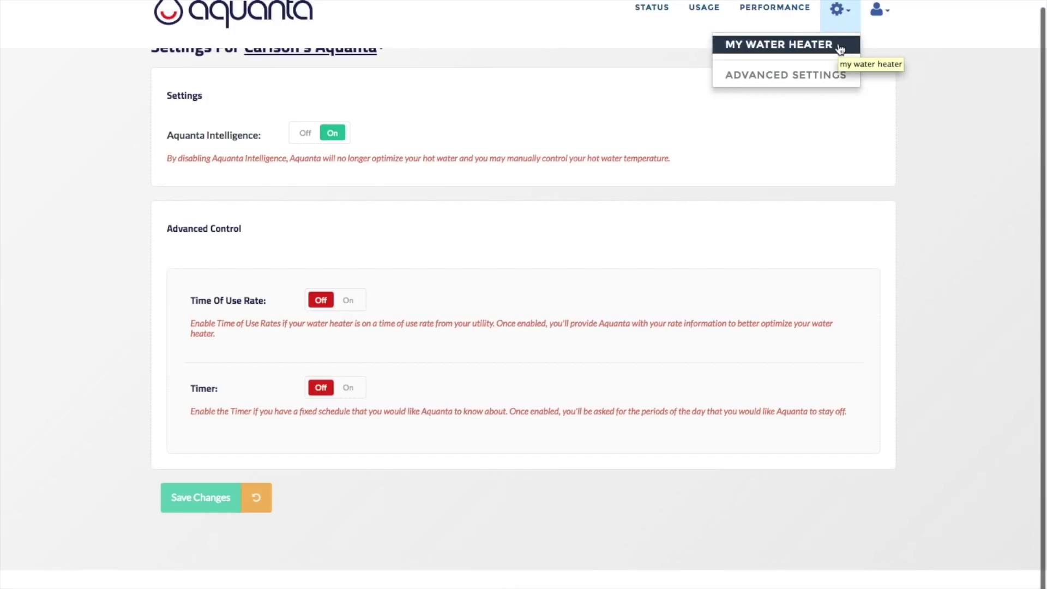
pyautogui.click(840, 50)
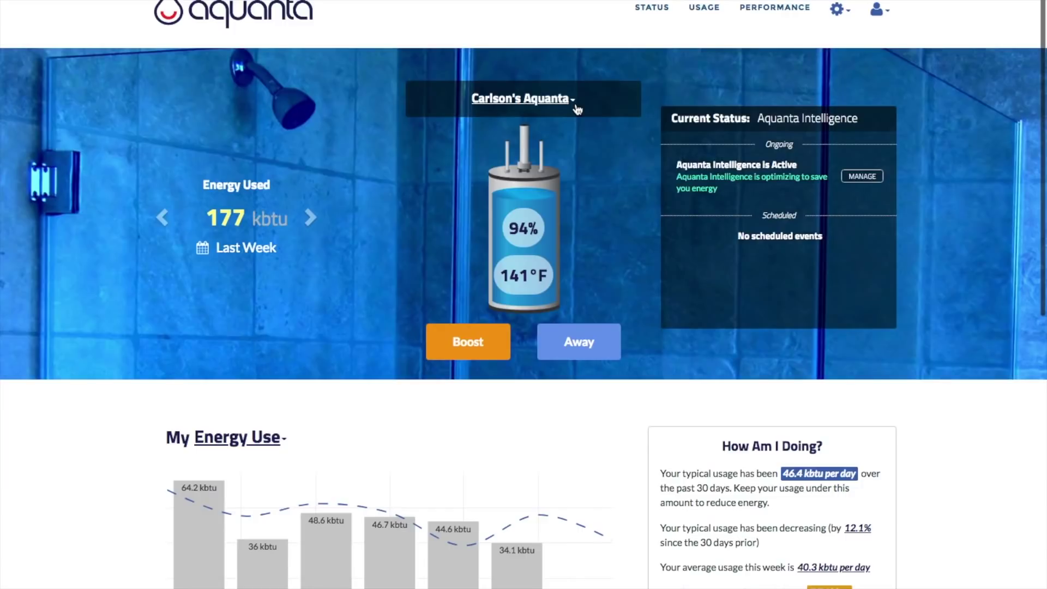
pyautogui.click(574, 101)
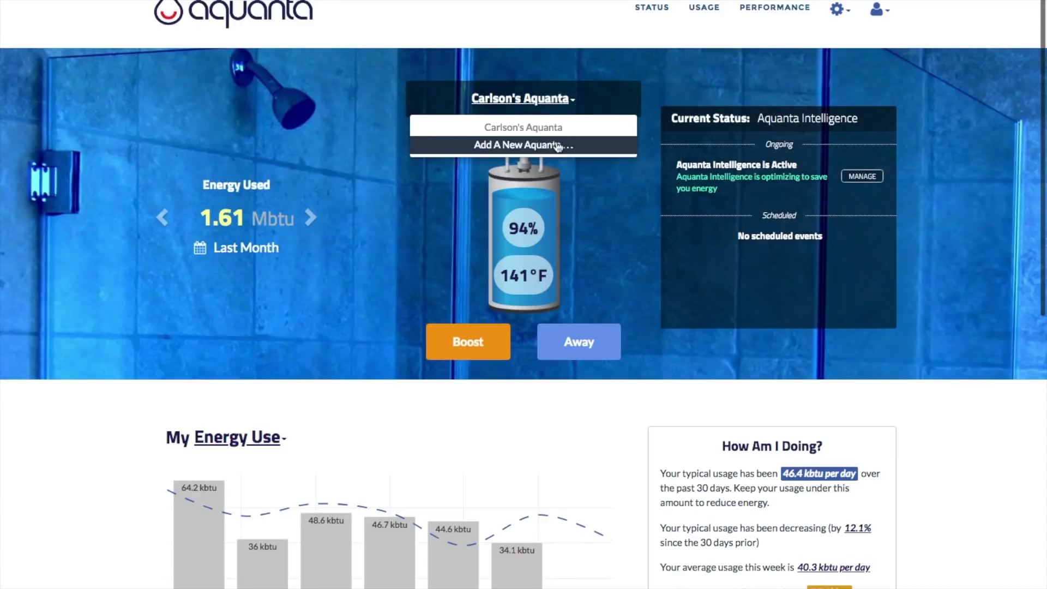
pyautogui.click(624, 206)
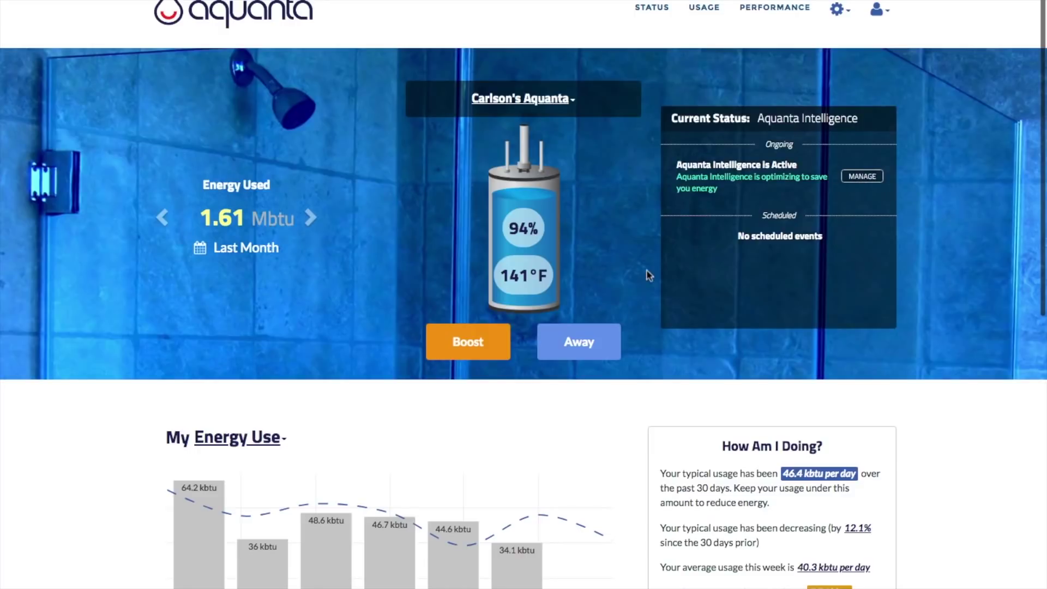
# - Start away mode until June 22, 2018 at 4pm, then cancel it
pyautogui.click(593, 345)
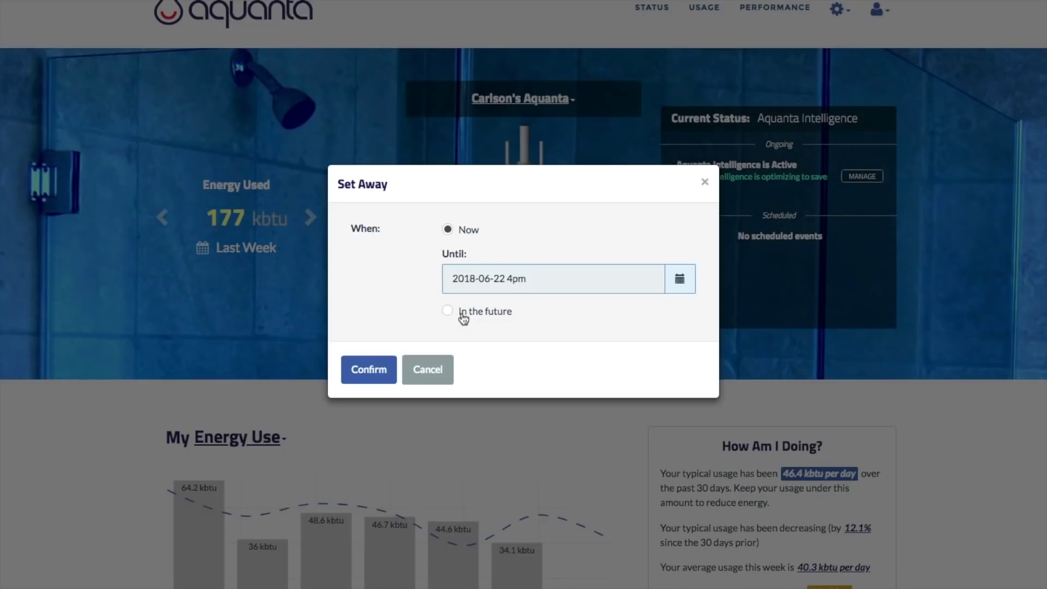
pyautogui.click(681, 280)
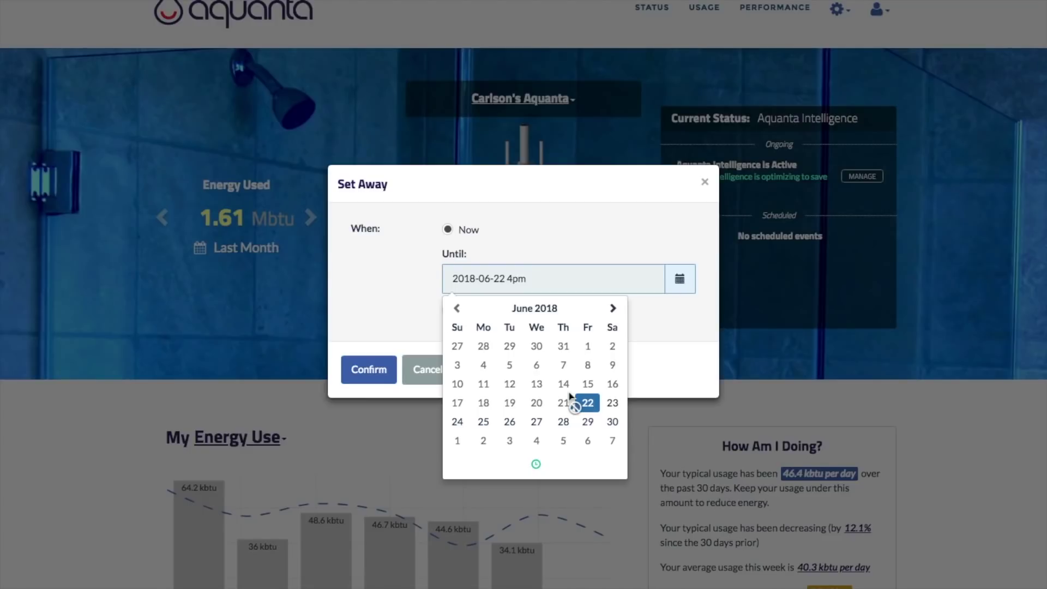
pyautogui.click(385, 374)
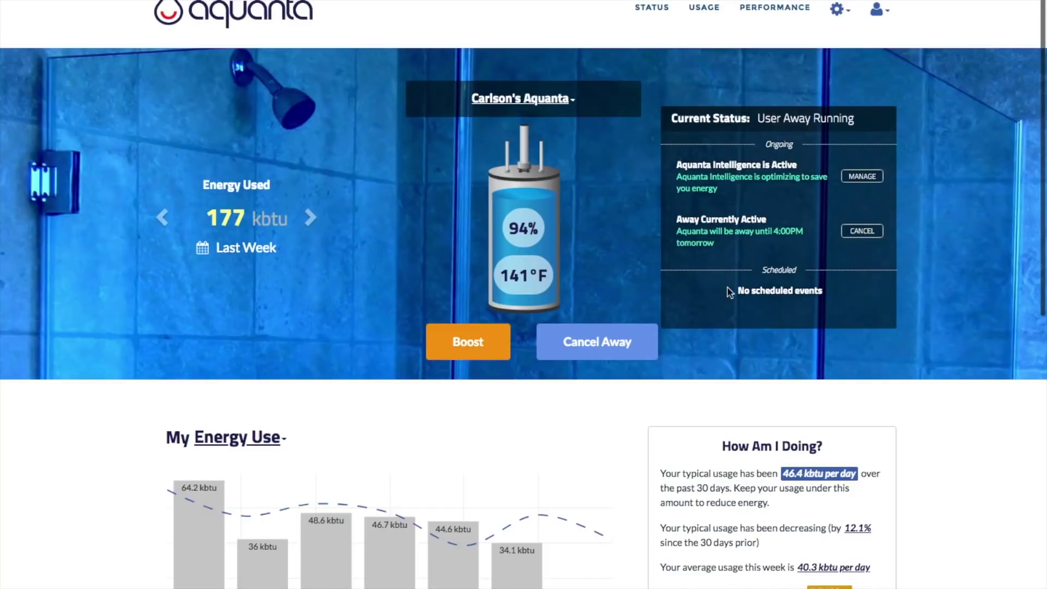
pyautogui.click(570, 343)
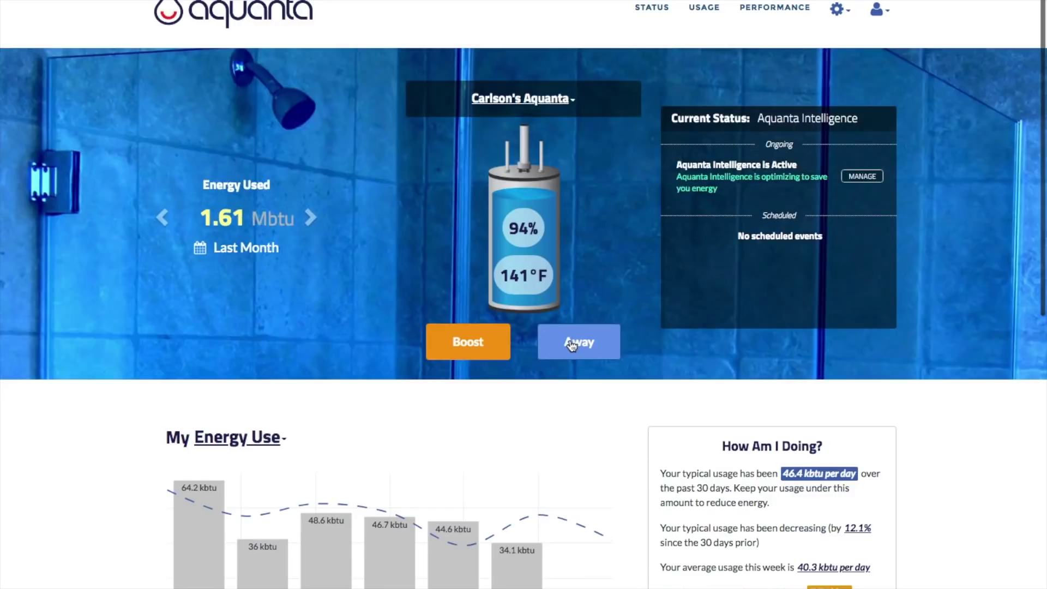
# - Review the available boost durations and close the boost dialog unchanged
pyautogui.click(462, 339)
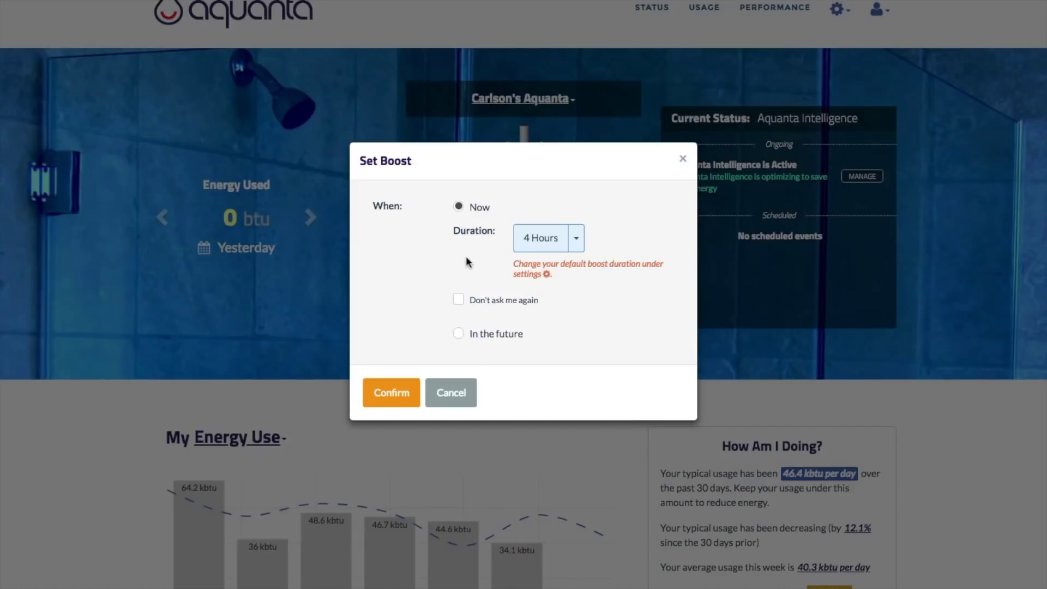
pyautogui.click(574, 239)
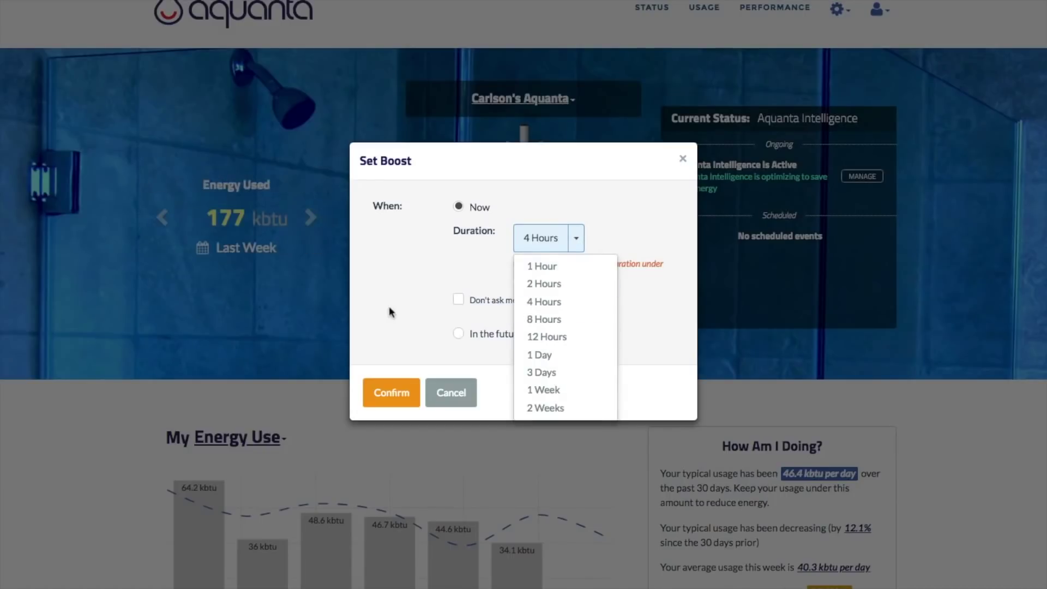
pyautogui.click(456, 402)
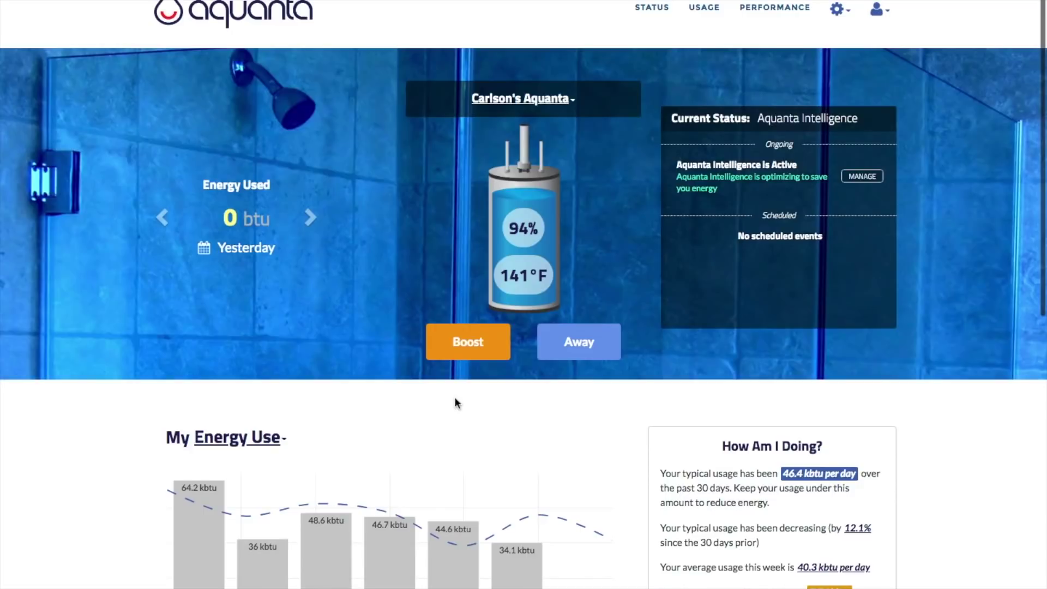
# - Step the My Energy Use chart back one week to May 27th–Jun 2nd 2018
pyautogui.scroll(-3, 456, 404)
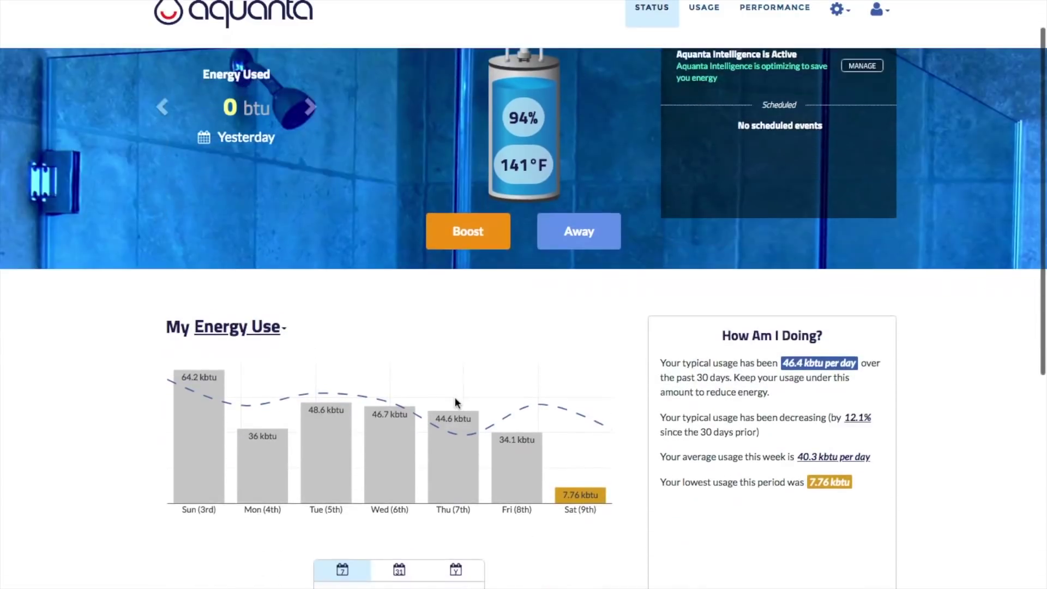
pyautogui.scroll(-2, 456, 403)
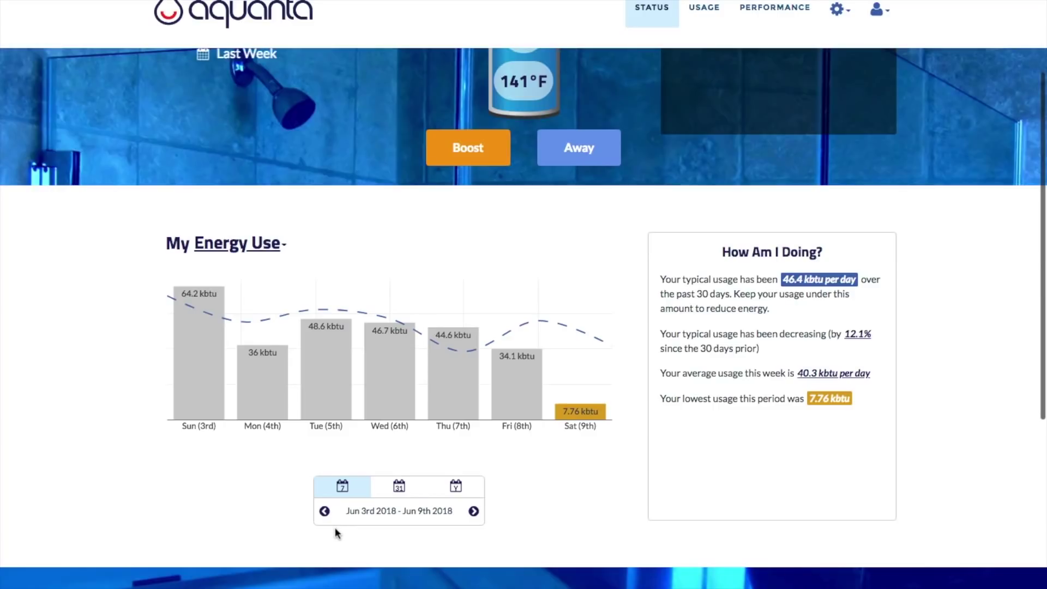
pyautogui.click(325, 511)
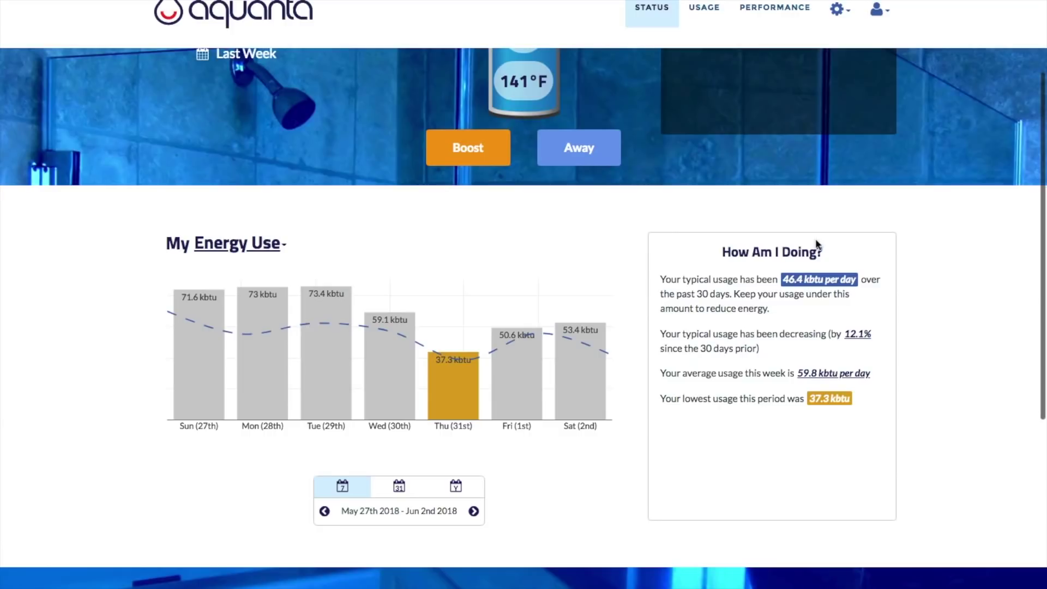
pyautogui.scroll(-3, 817, 243)
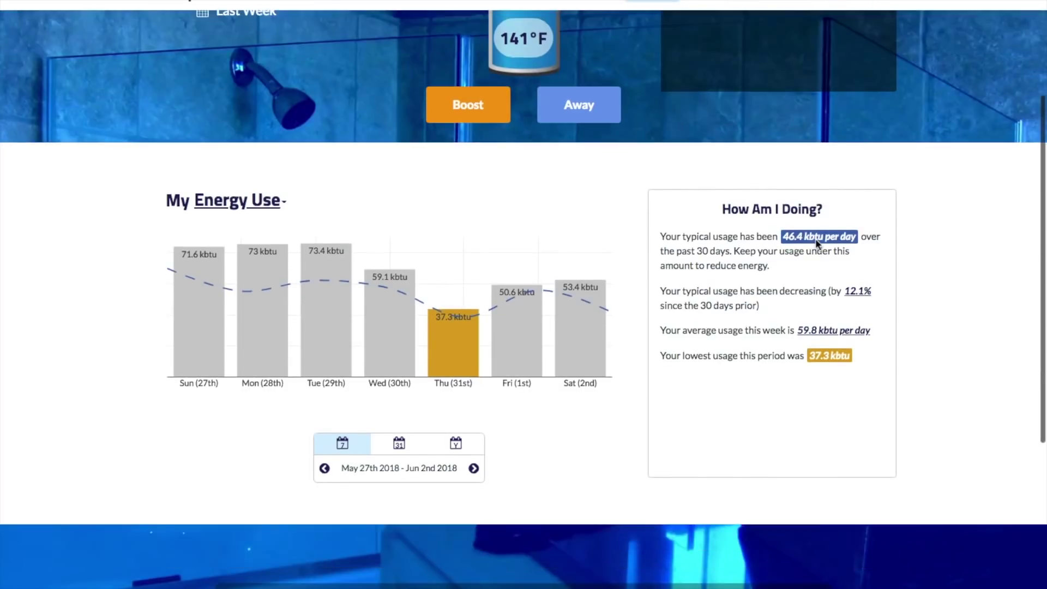
pyautogui.scroll(-3, 816, 238)
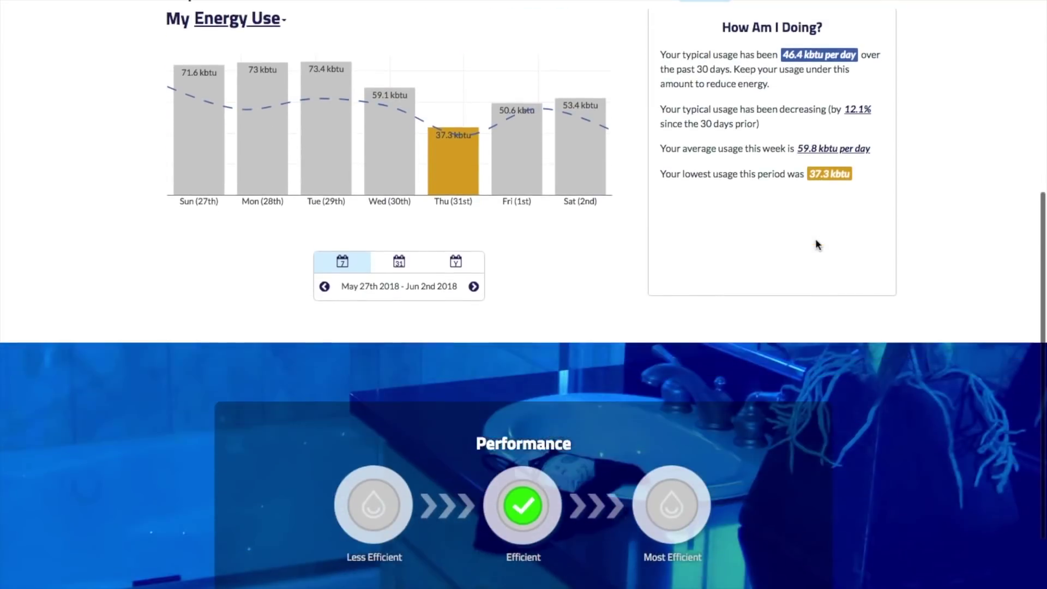
pyautogui.scroll(-1, 816, 244)
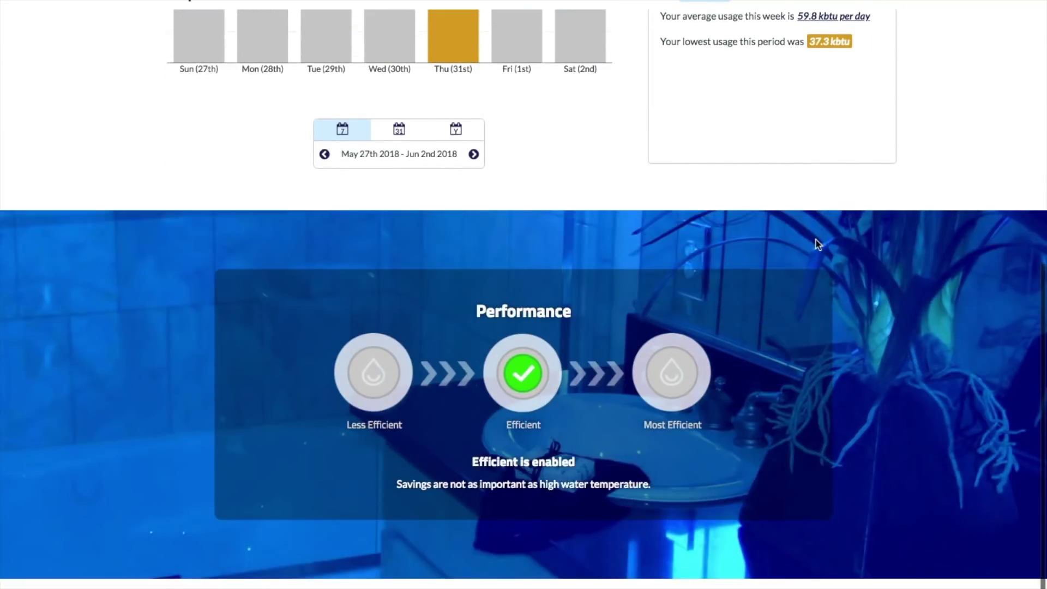
pyautogui.scroll(-1, 816, 244)
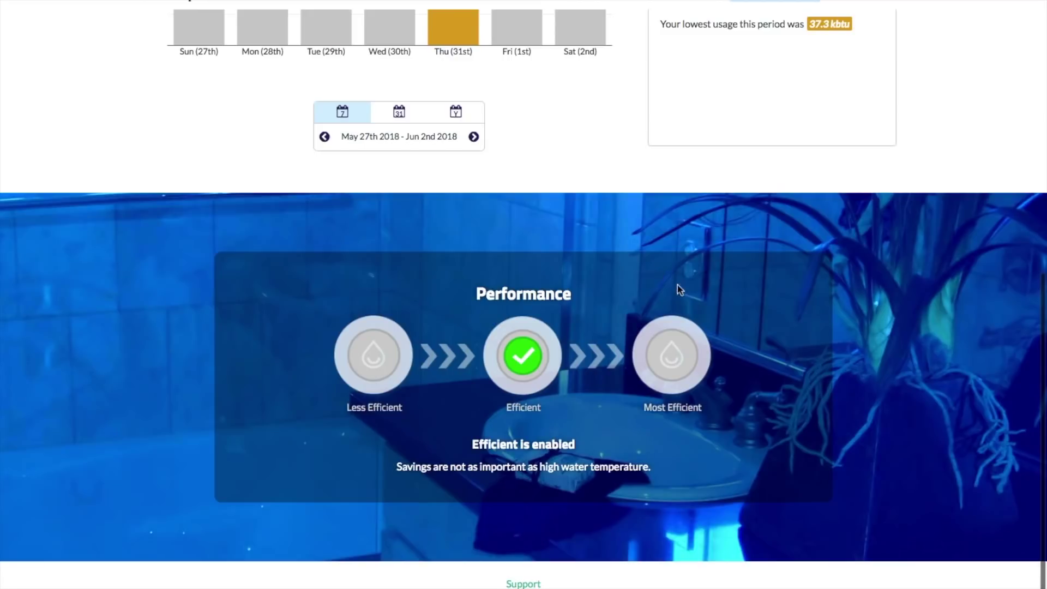
pyautogui.click(676, 355)
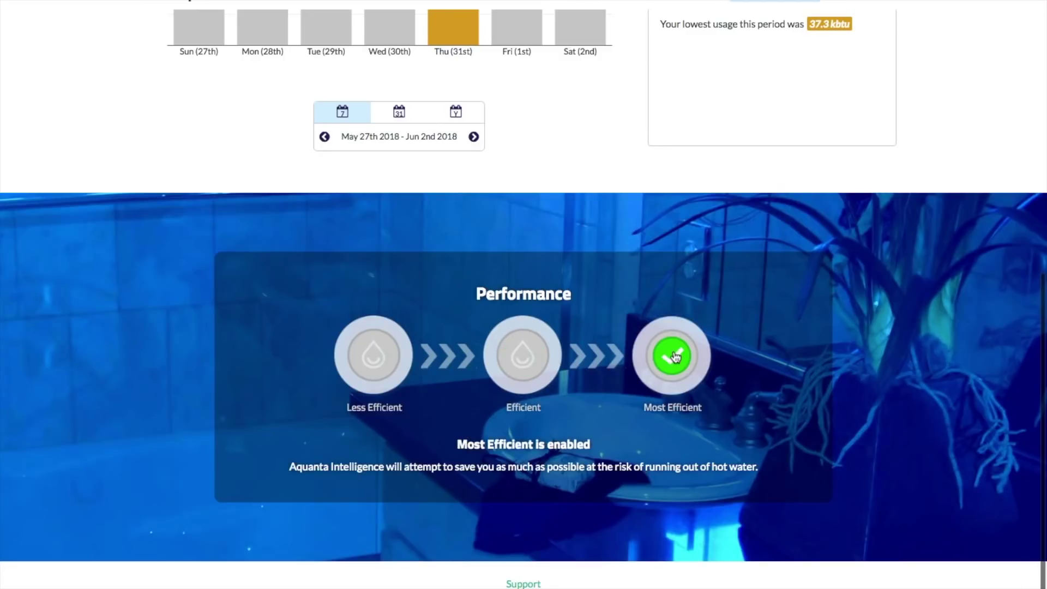
pyautogui.click(520, 350)
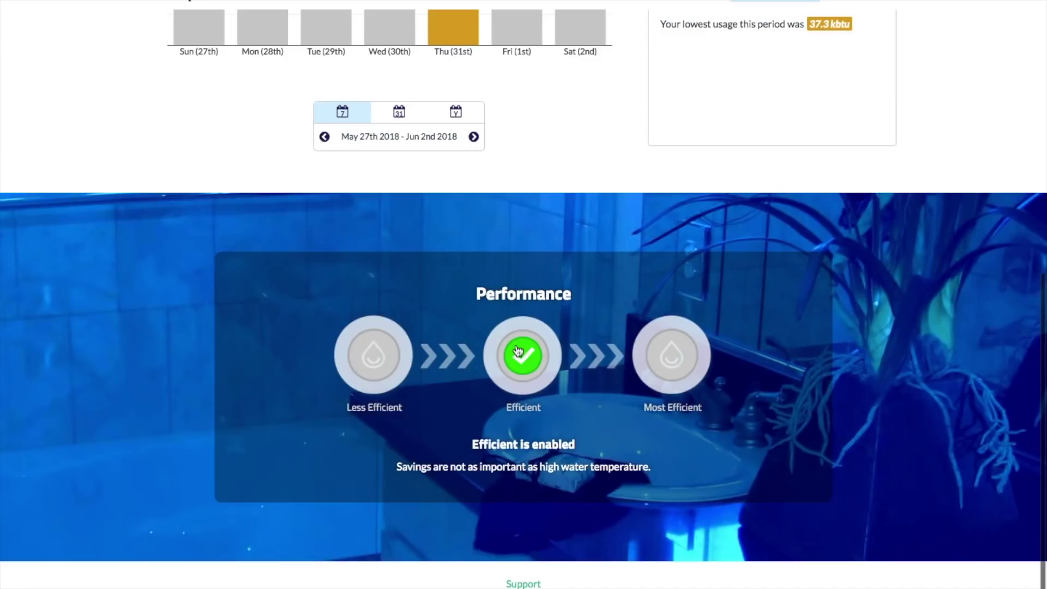
pyautogui.scroll(10, 578, 294)
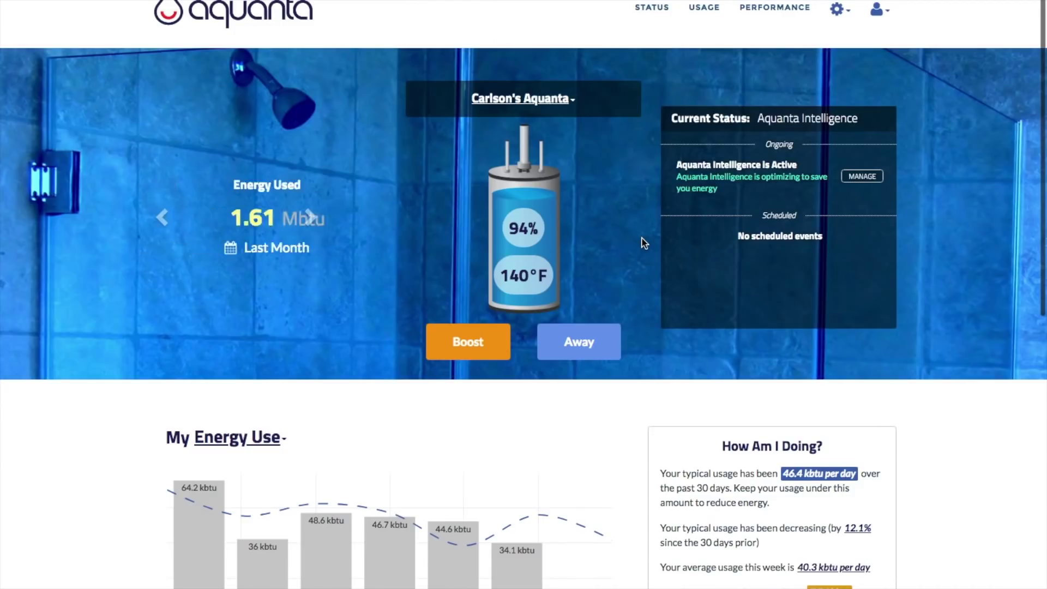
# - In Advanced Settings, toggle Aquanta Intelligence off and back on, then turn the Timer on
pyautogui.click(856, 22)
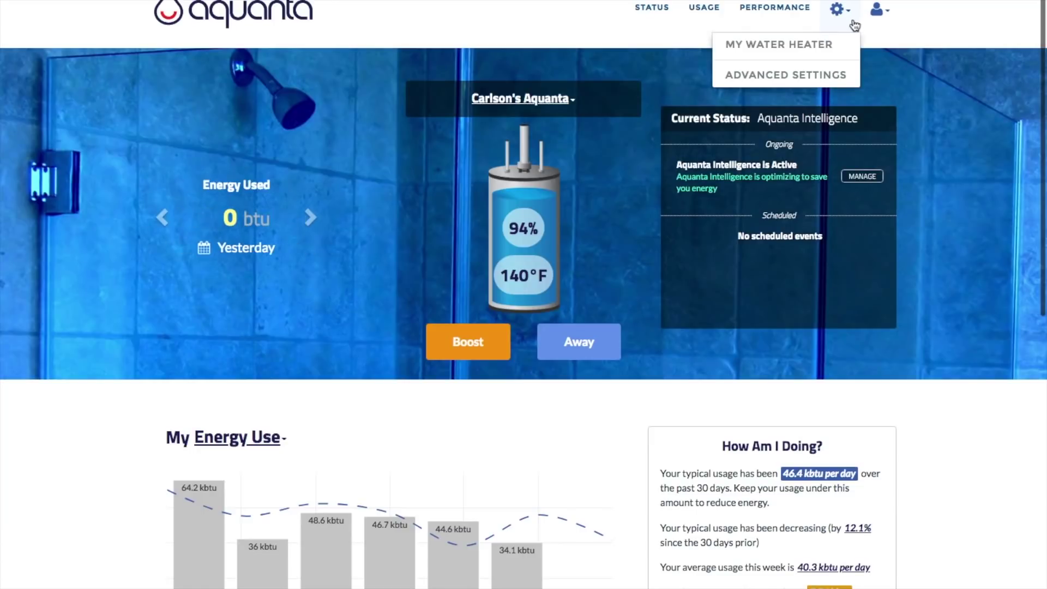
pyautogui.click(827, 78)
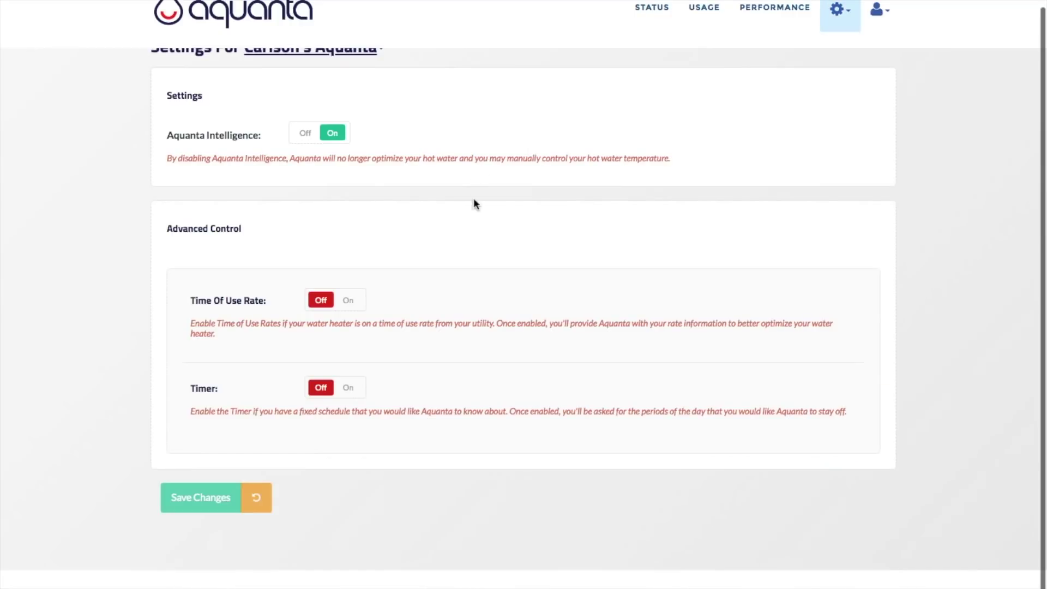
pyautogui.click(304, 141)
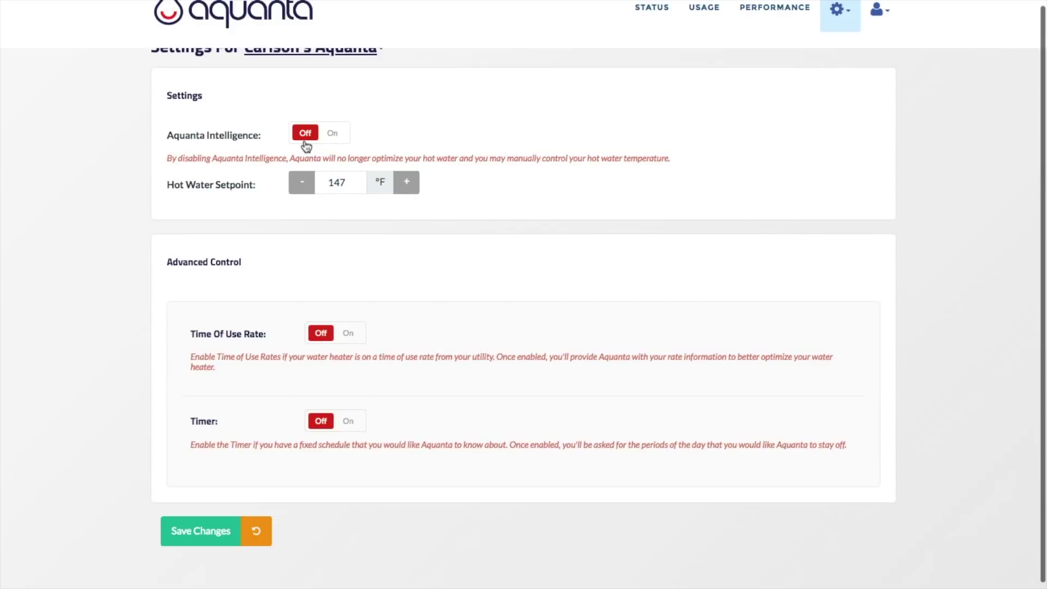
pyautogui.click(305, 143)
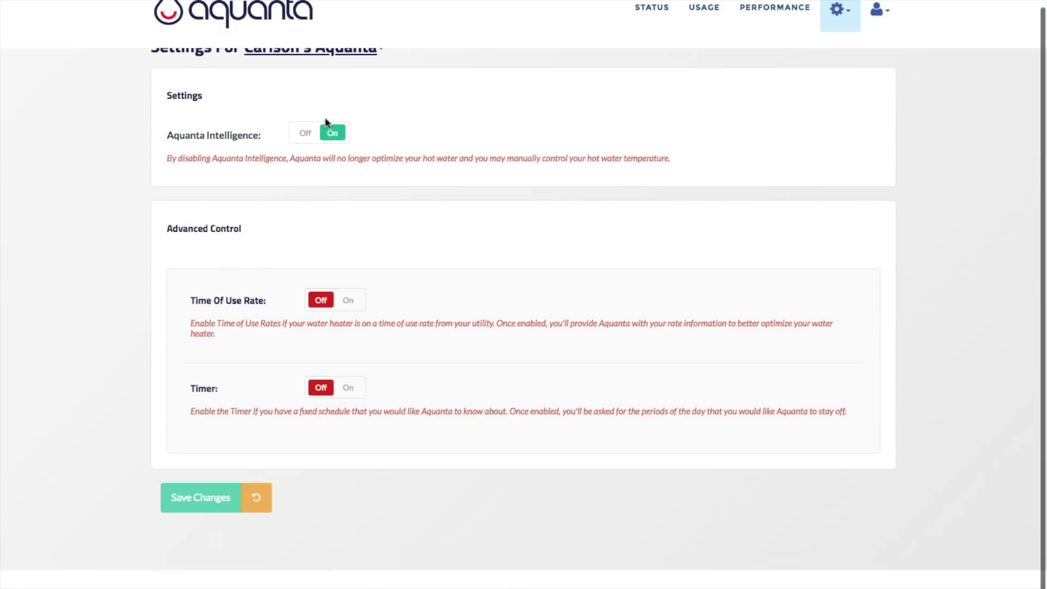
pyautogui.click(349, 389)
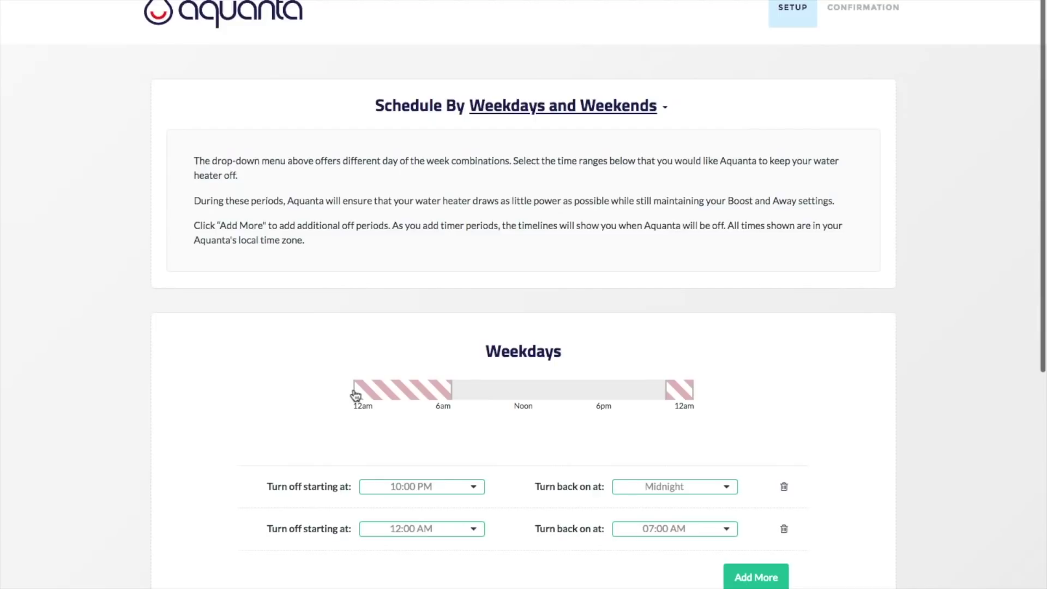
# - Keep the Weekdays and Weekends grouping and add a weekday off period from 09:00 PM to Midnight
pyautogui.click(666, 110)
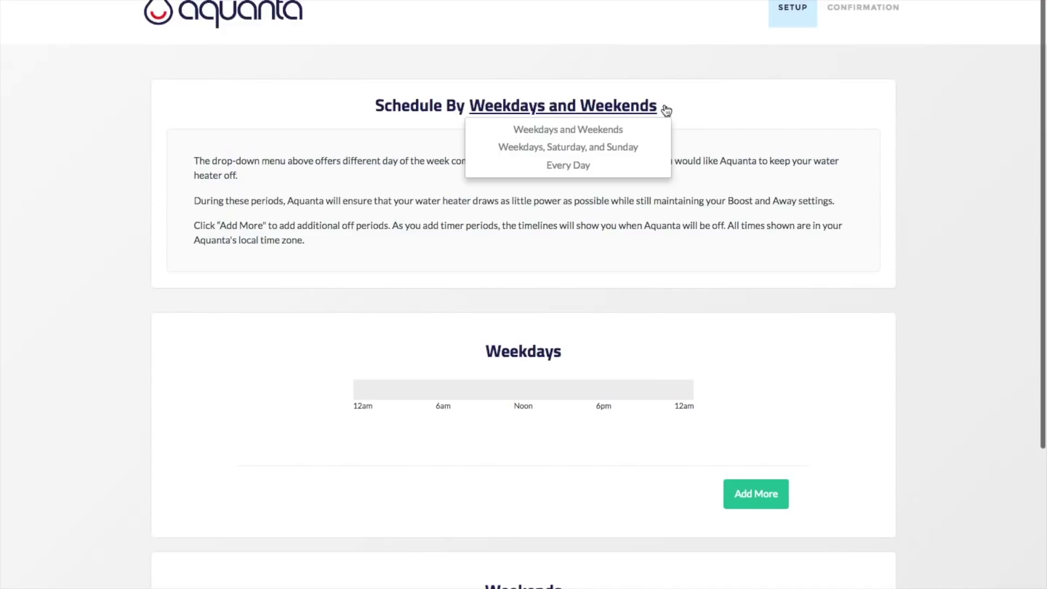
pyautogui.click(644, 133)
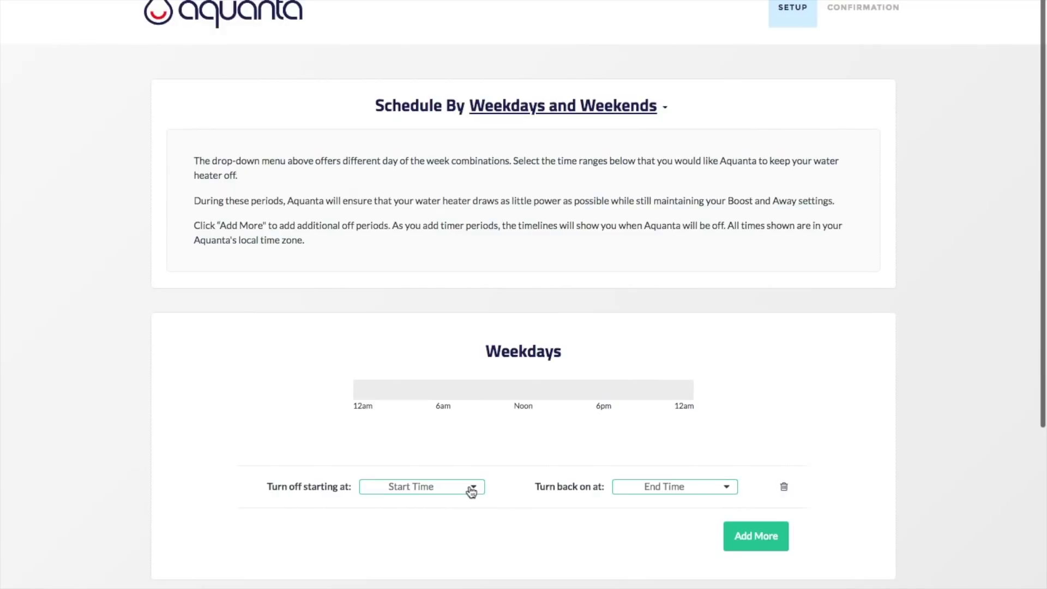
pyautogui.click(472, 487)
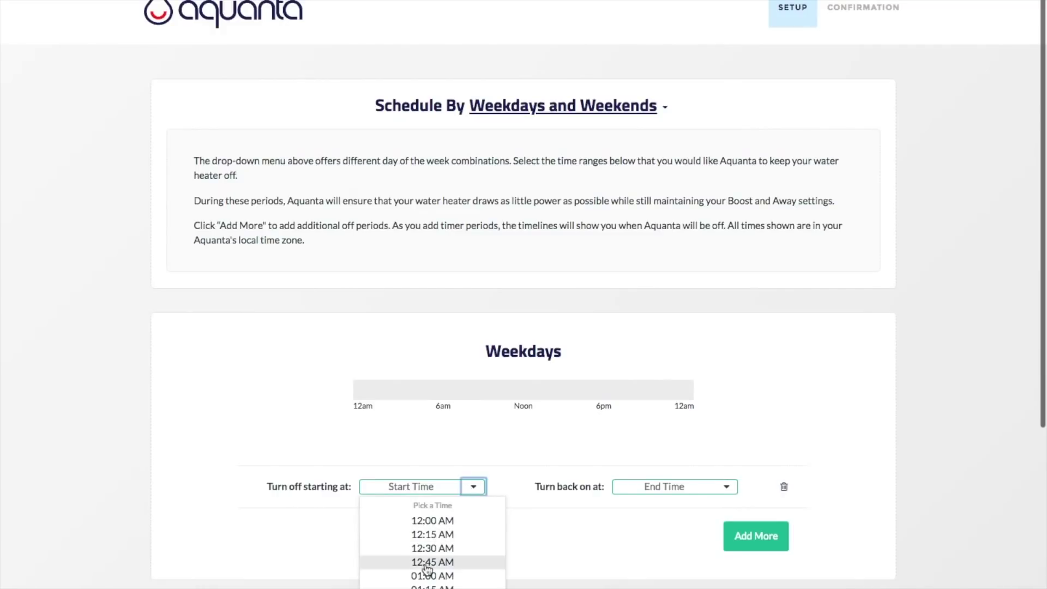
pyautogui.scroll(-20, 427, 569)
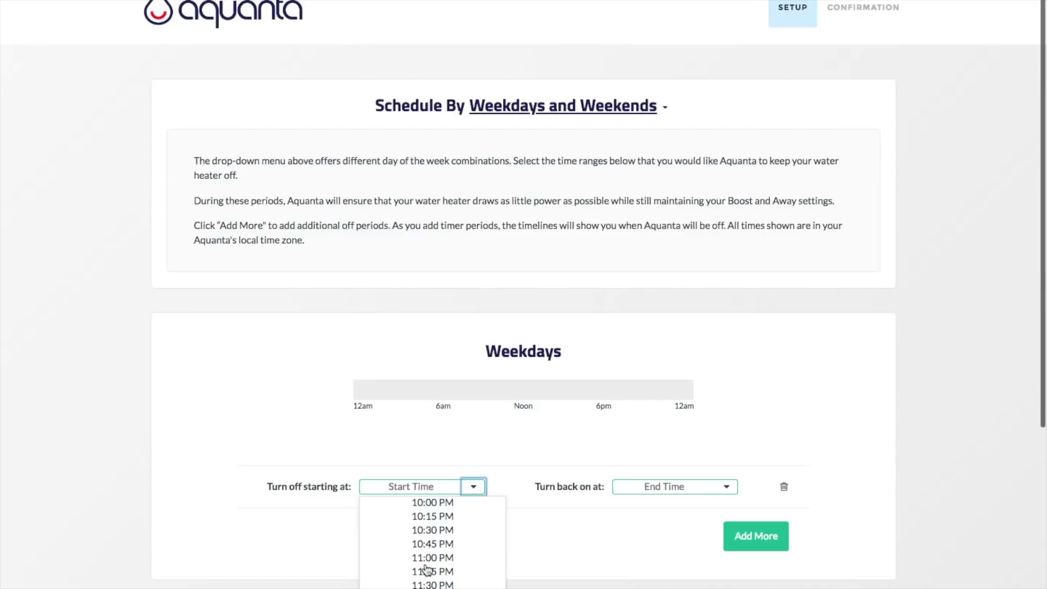
pyautogui.scroll(-2, 428, 570)
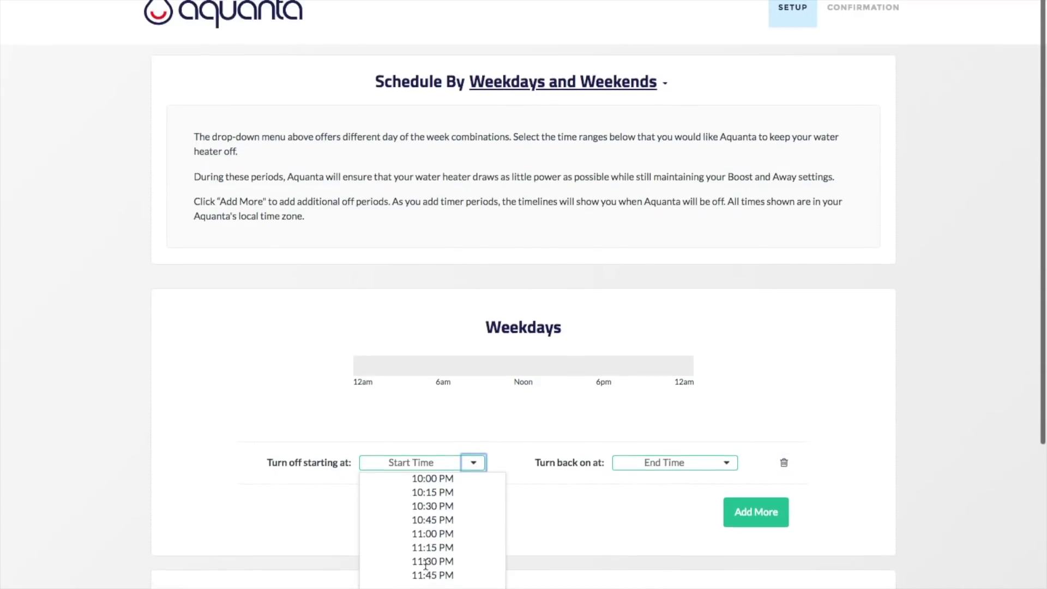
pyautogui.scroll(2, 425, 523)
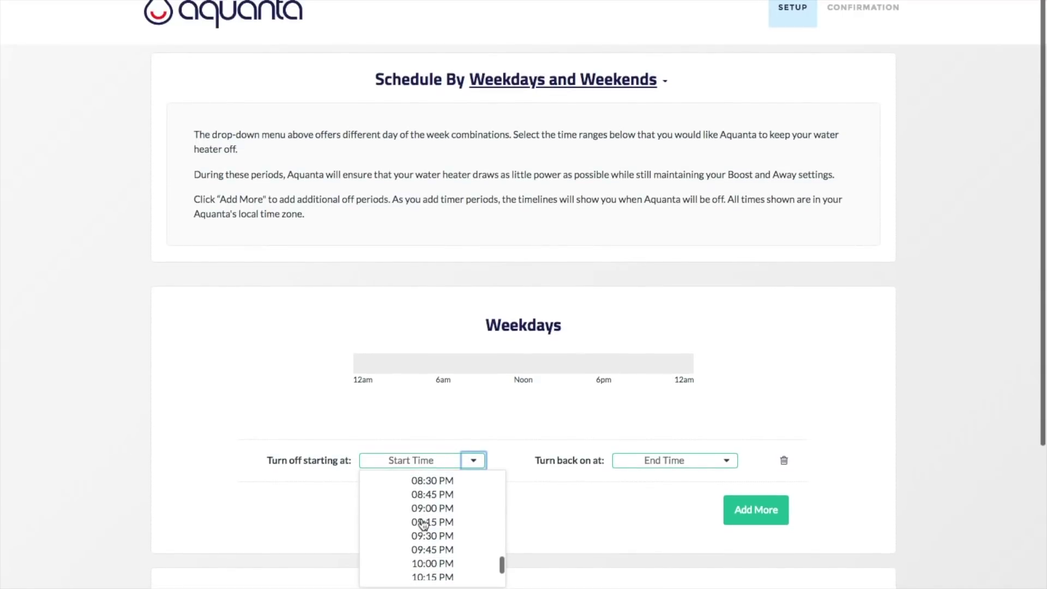
pyautogui.click(427, 504)
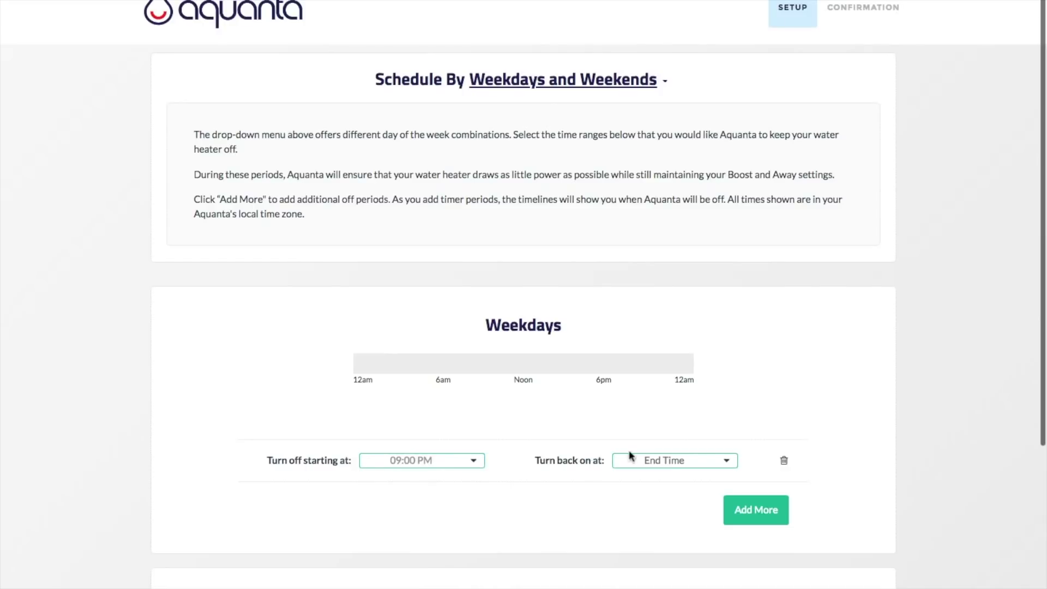
pyautogui.click(670, 460)
pyautogui.scroll(-2, 686, 537)
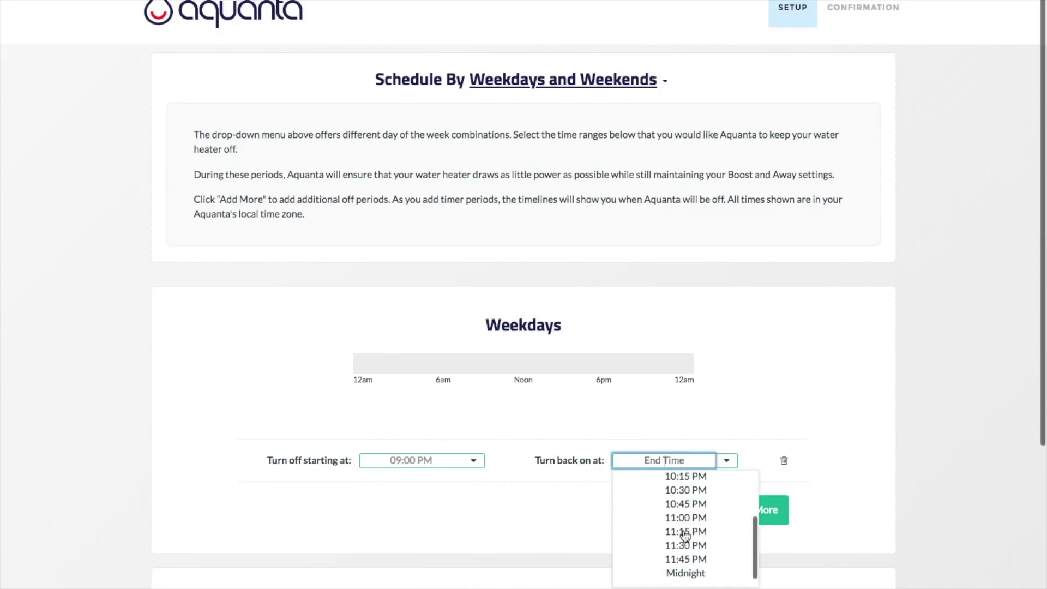
pyautogui.click(685, 571)
# - Add a second weekday off period from 12:00 AM to 06:00 AM
pyautogui.click(749, 512)
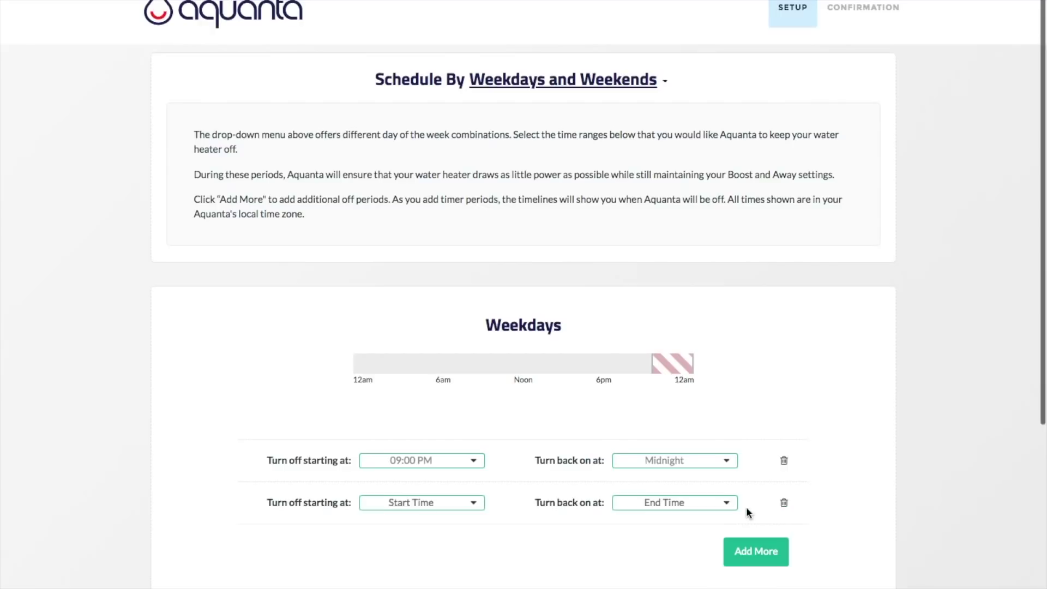
pyautogui.click(474, 502)
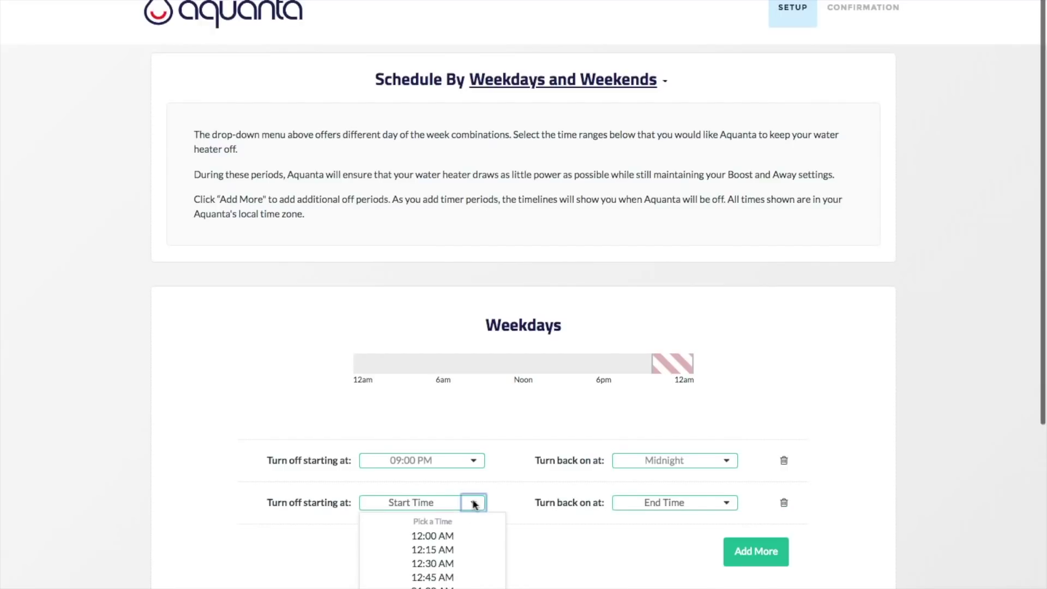
pyautogui.click(461, 536)
pyautogui.click(662, 502)
pyautogui.scroll(-10, 679, 562)
pyautogui.scroll(3, 686, 569)
pyautogui.scroll(3, 686, 568)
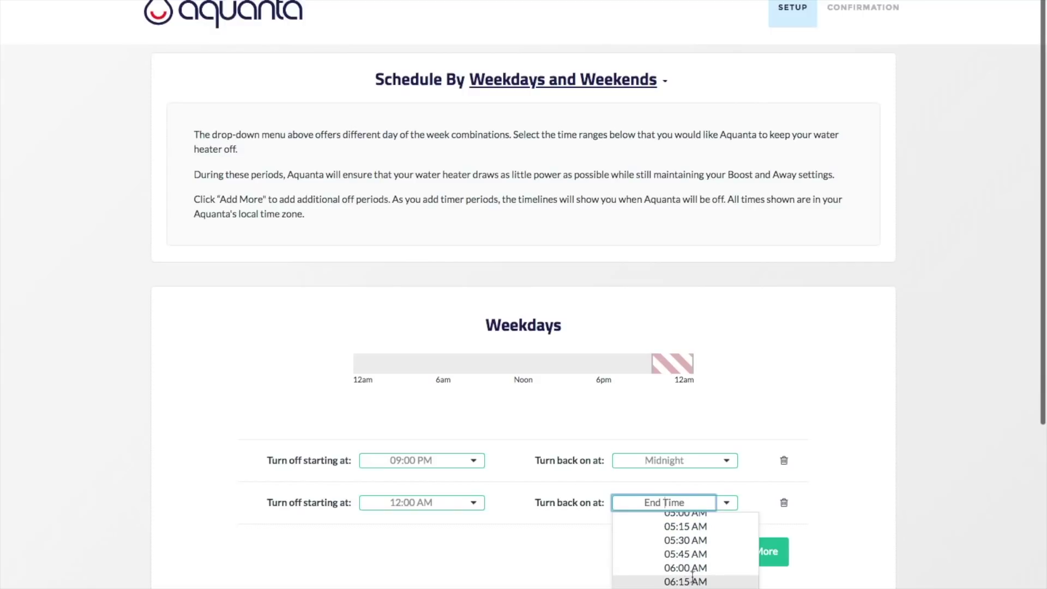
pyautogui.click(686, 568)
# - Remove the extra empty third period and continue to the confirmation page
pyautogui.click(753, 556)
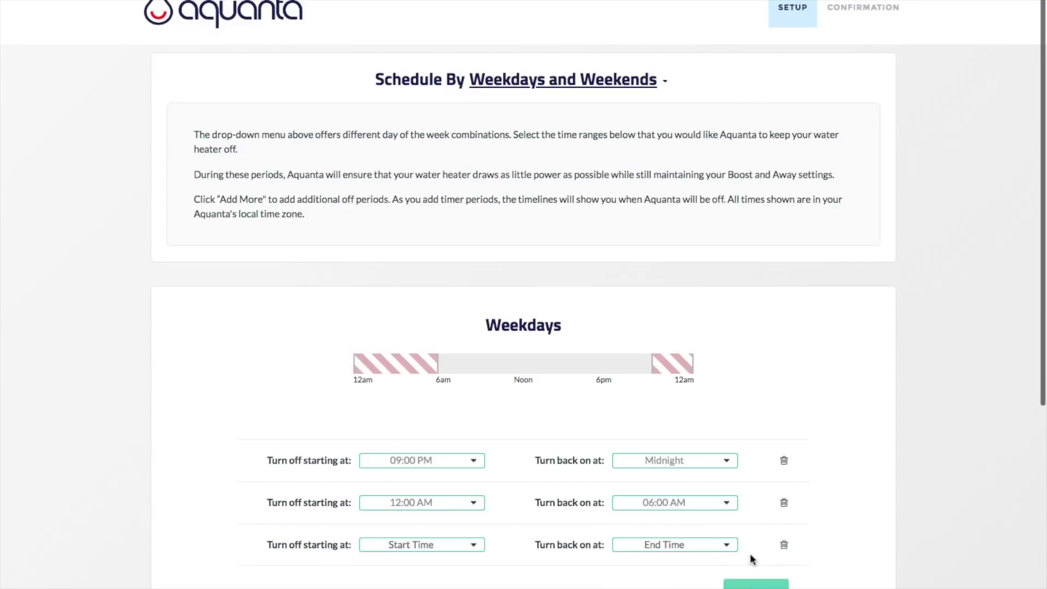
pyautogui.click(784, 545)
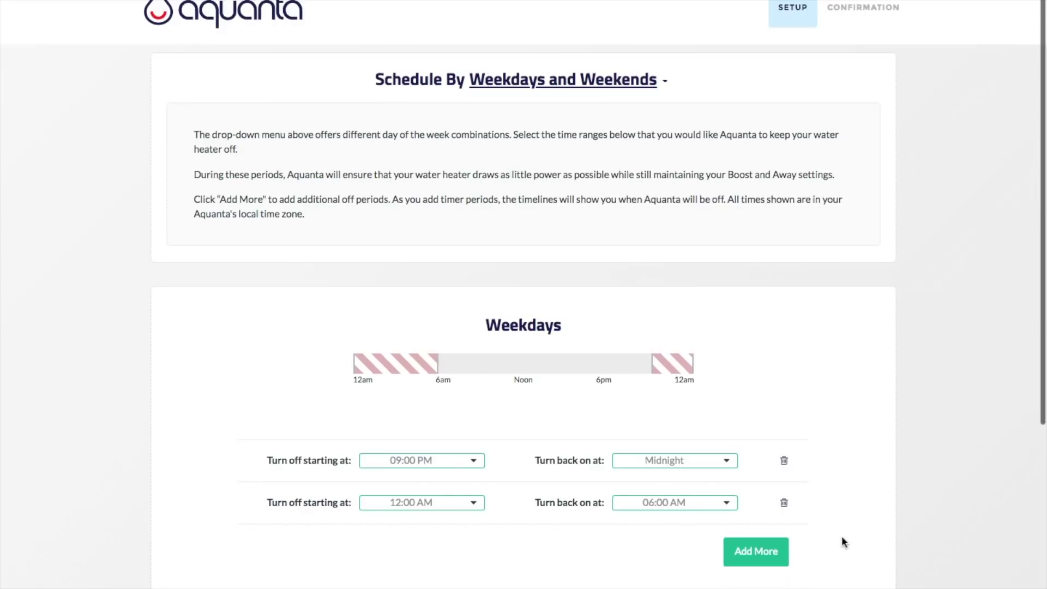
pyautogui.scroll(-1, 813, 382)
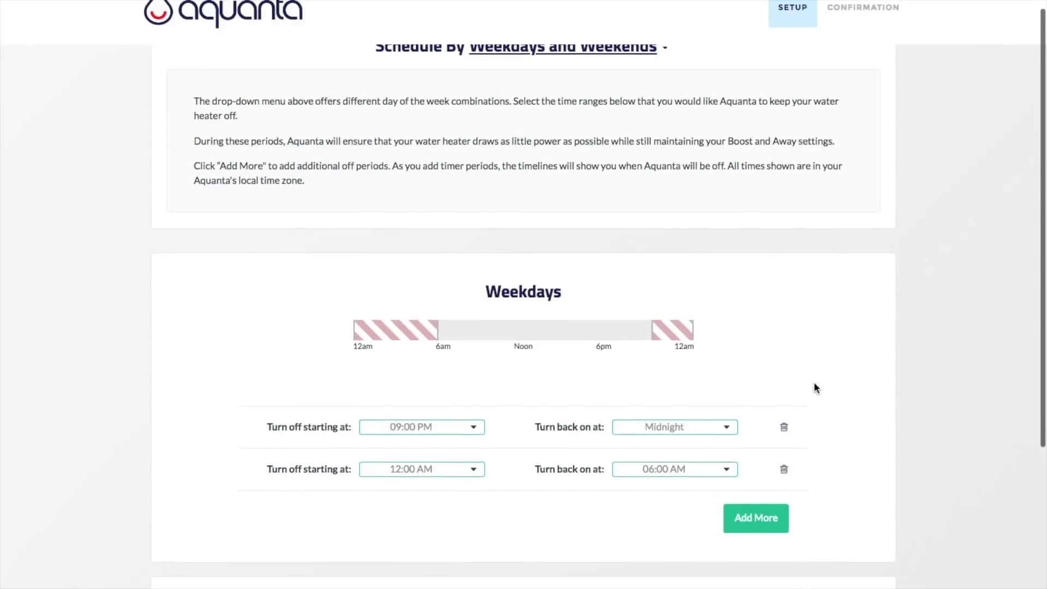
pyautogui.scroll(-5, 814, 388)
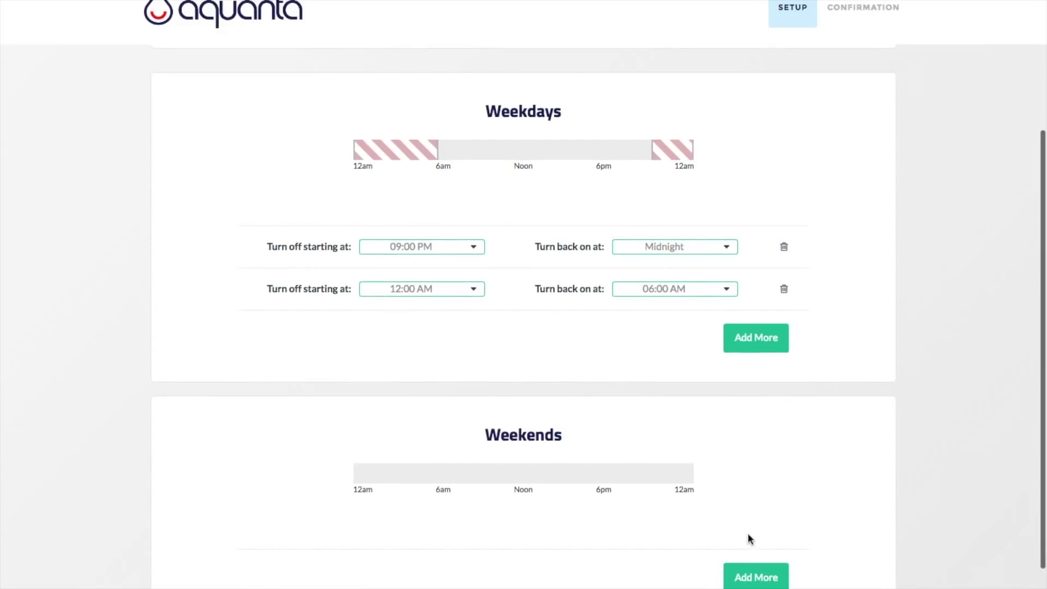
pyautogui.scroll(-2, 764, 556)
pyautogui.click(874, 569)
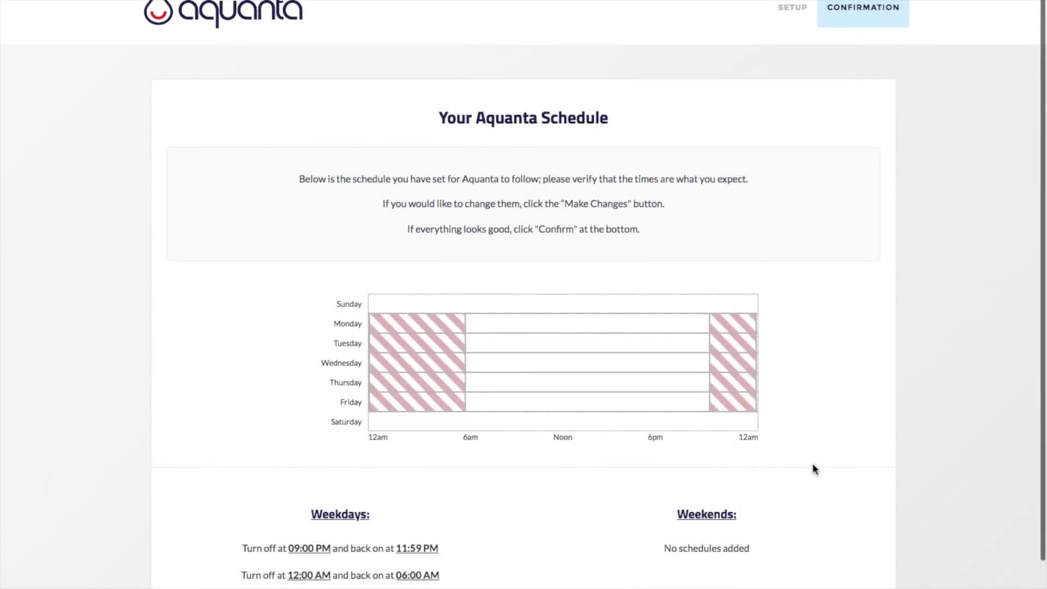
# - Confirm the weekday off periods of 09:00 PM–Midnight and 12:00 AM–06:00 AM
pyautogui.scroll(-2, 813, 464)
pyautogui.click(869, 572)
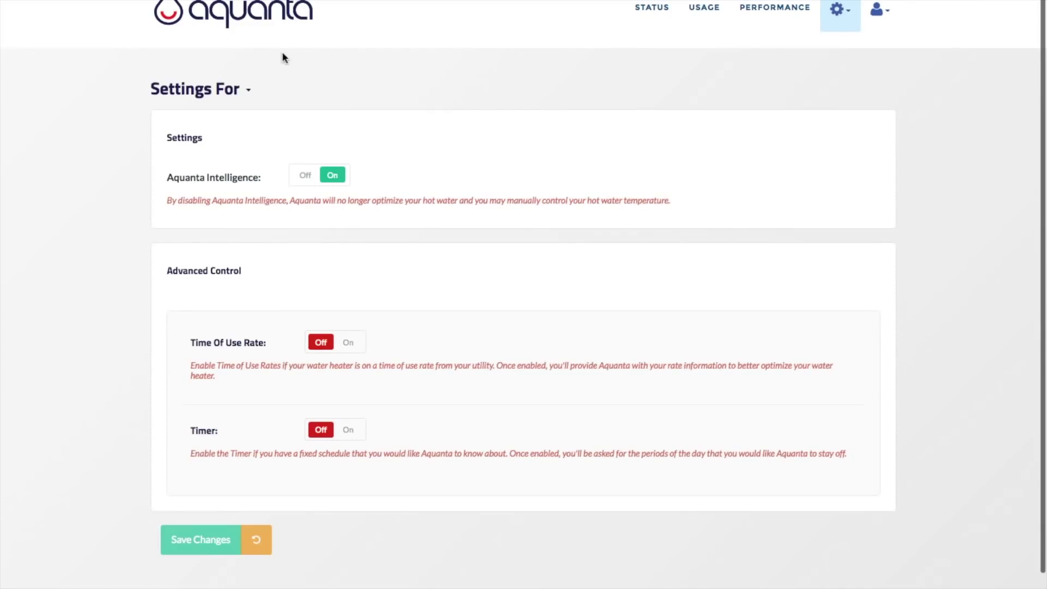
pyautogui.scroll(-1, 542, 225)
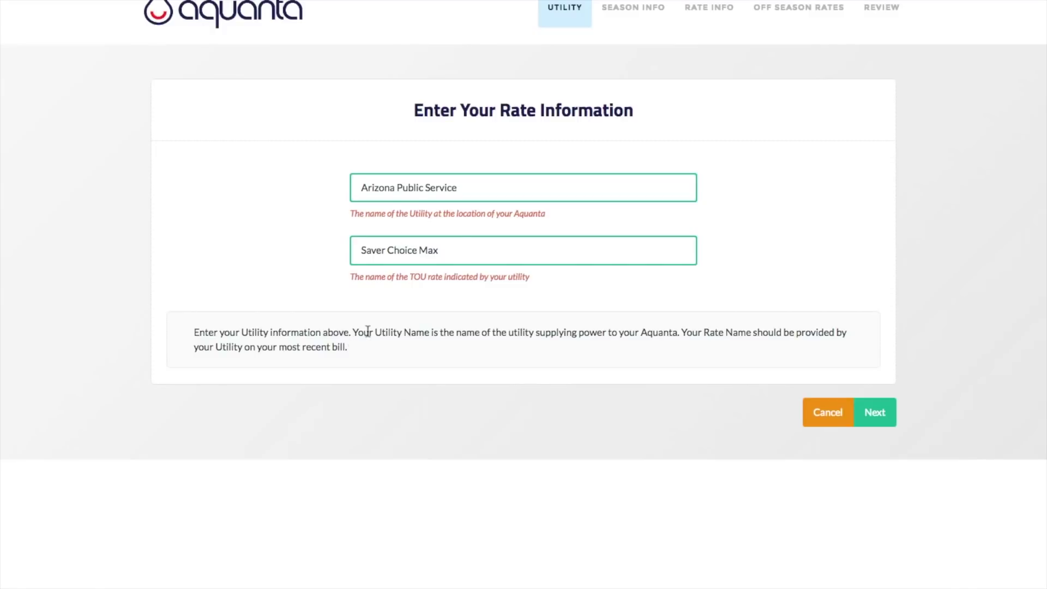
# - Select Pacific Gas & Electric as the utility with the ETOU-B TOU rate and proceed to review
pyautogui.click(398, 188)
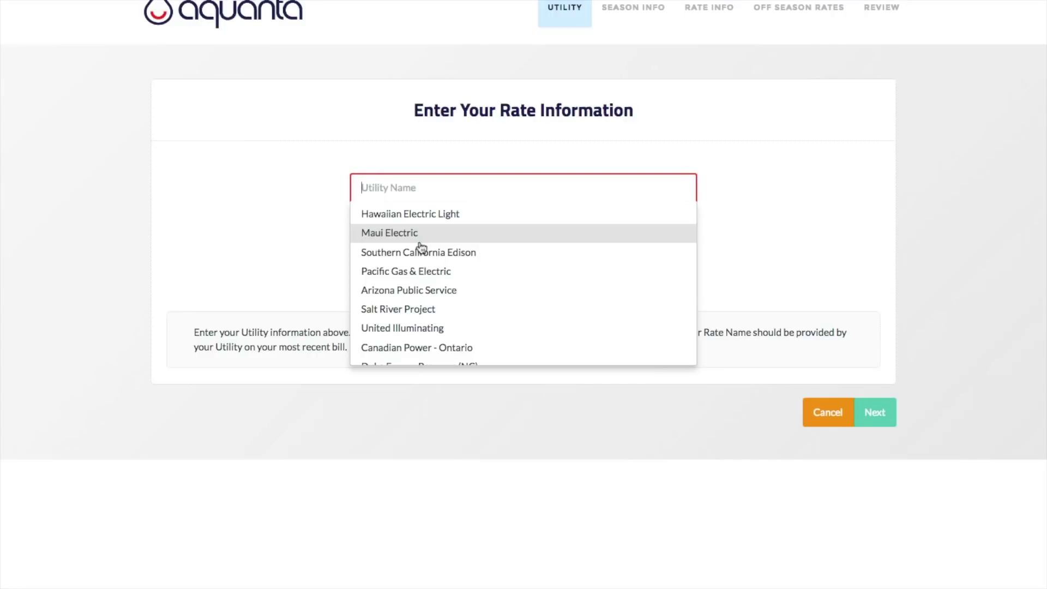
pyautogui.scroll(-1, 421, 245)
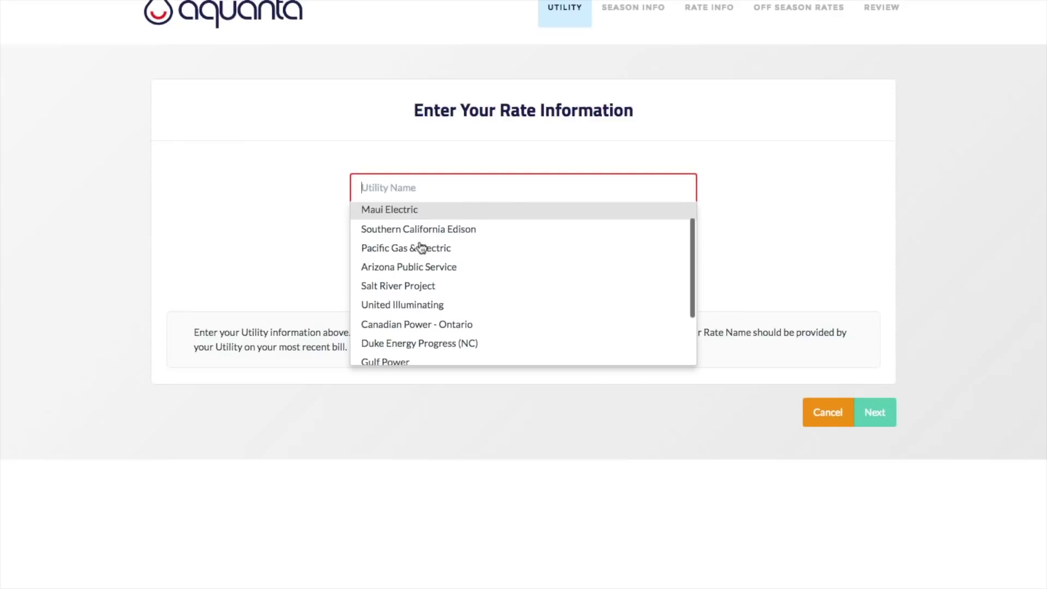
pyautogui.click(421, 248)
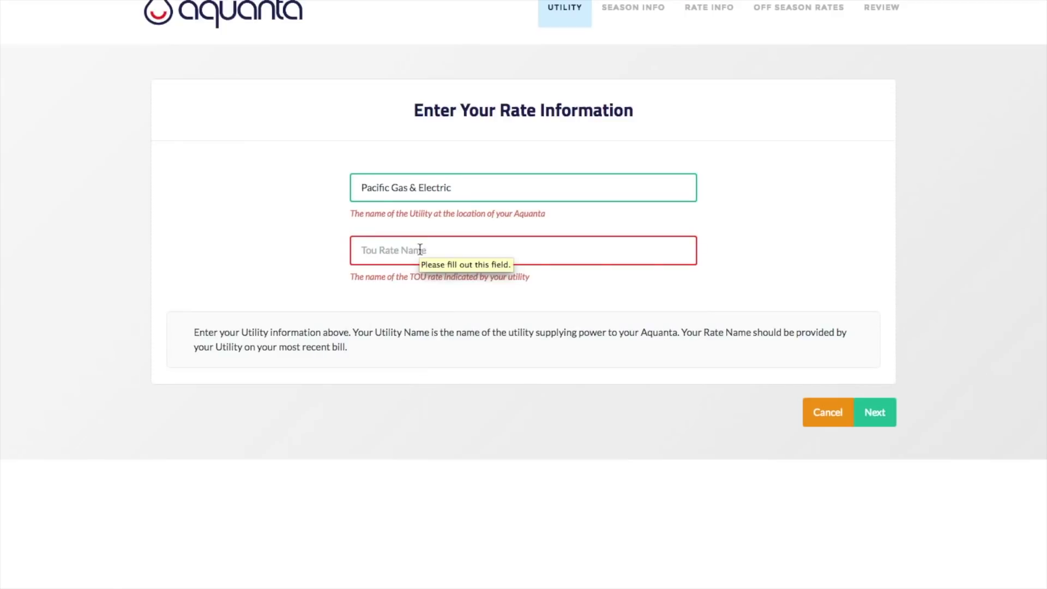
pyautogui.click(420, 250)
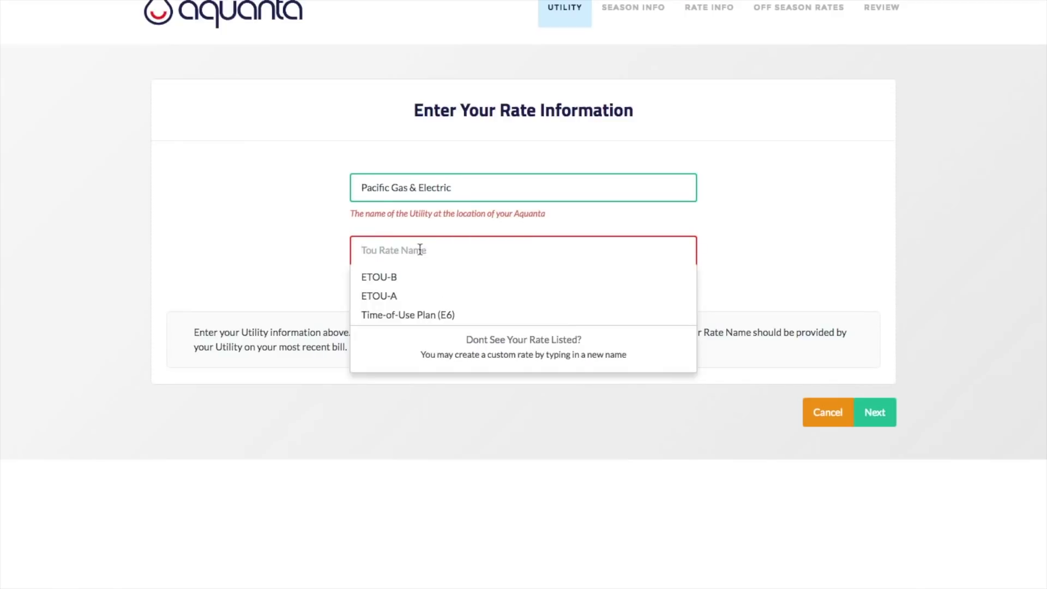
pyautogui.click(417, 277)
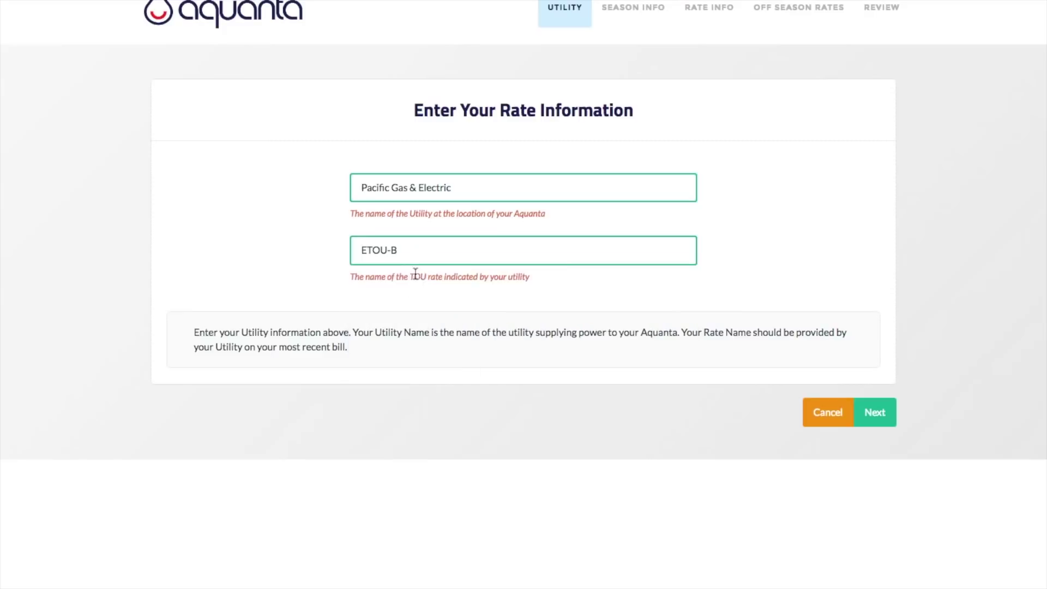
pyautogui.click(873, 413)
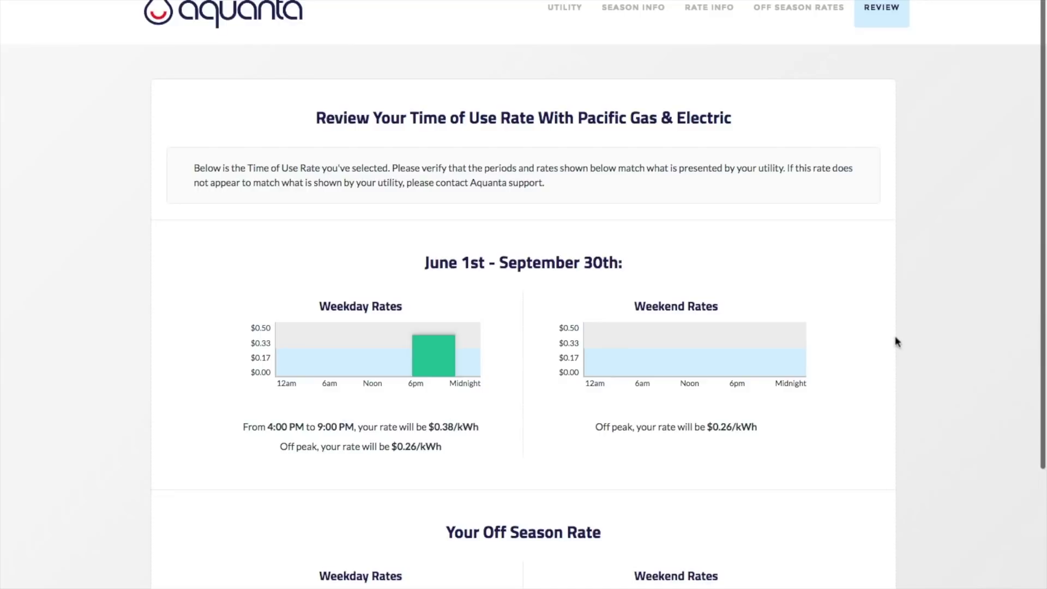
# - Confirm the ETOU-B time-of-use rate on the Review page
pyautogui.scroll(-4, 974, 294)
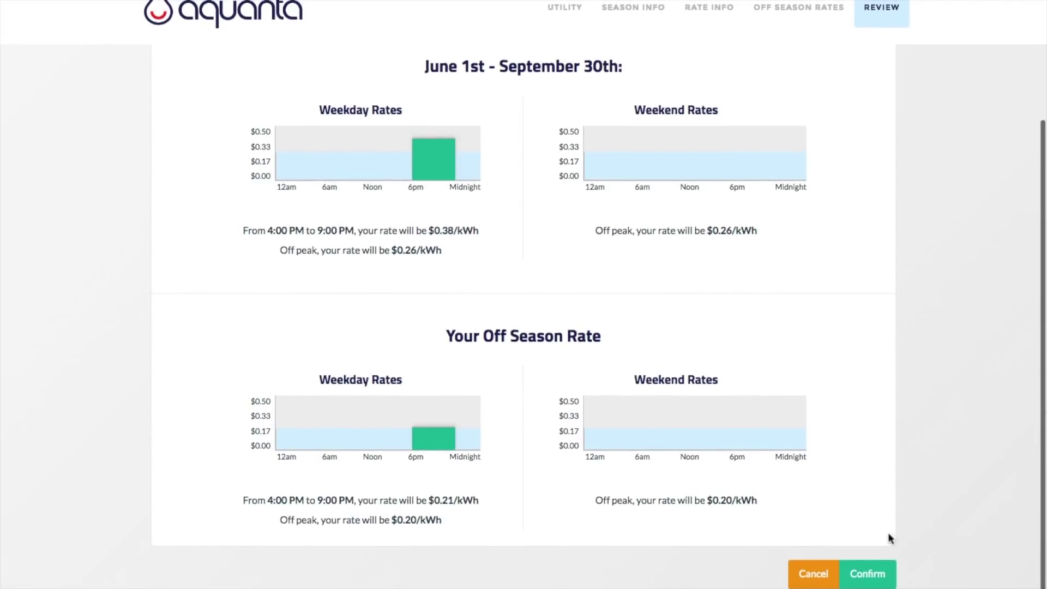
pyautogui.click(871, 573)
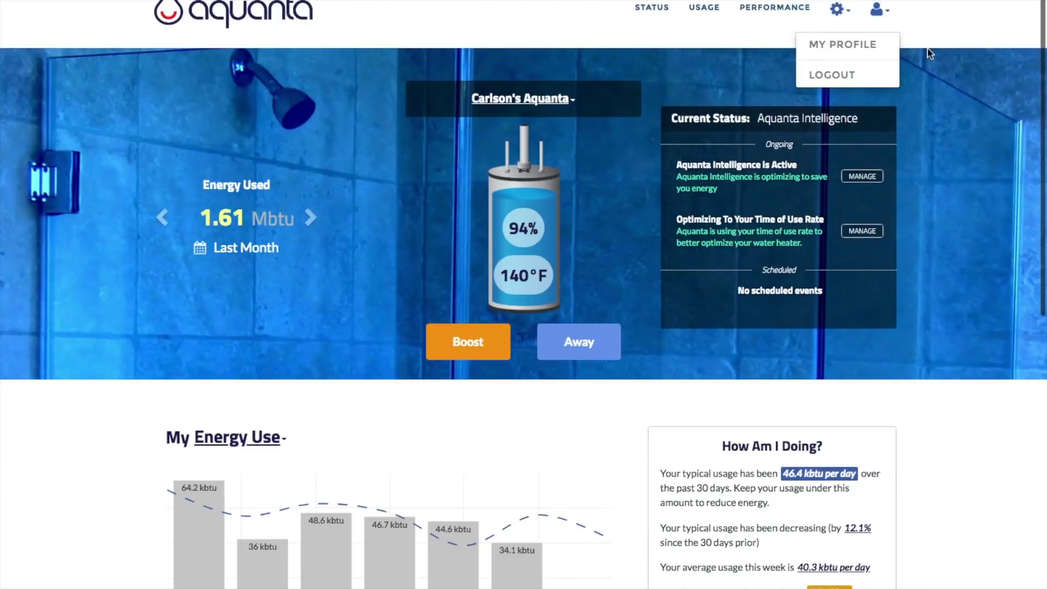
# - Switch between the account and device settings menus, then go to My Profile
pyautogui.click(930, 53)
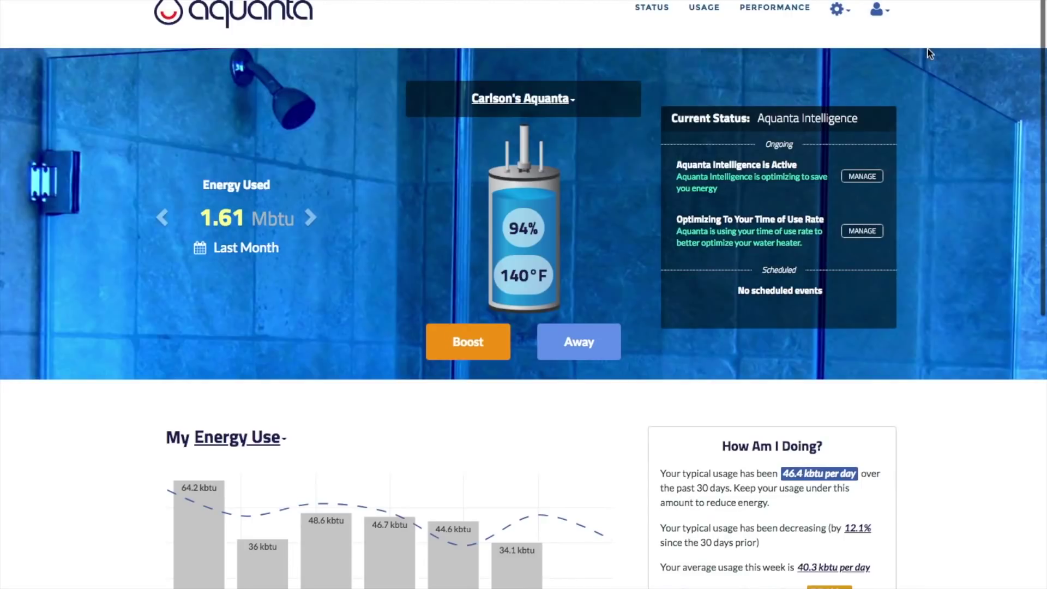
pyautogui.click(889, 19)
pyautogui.click(840, 10)
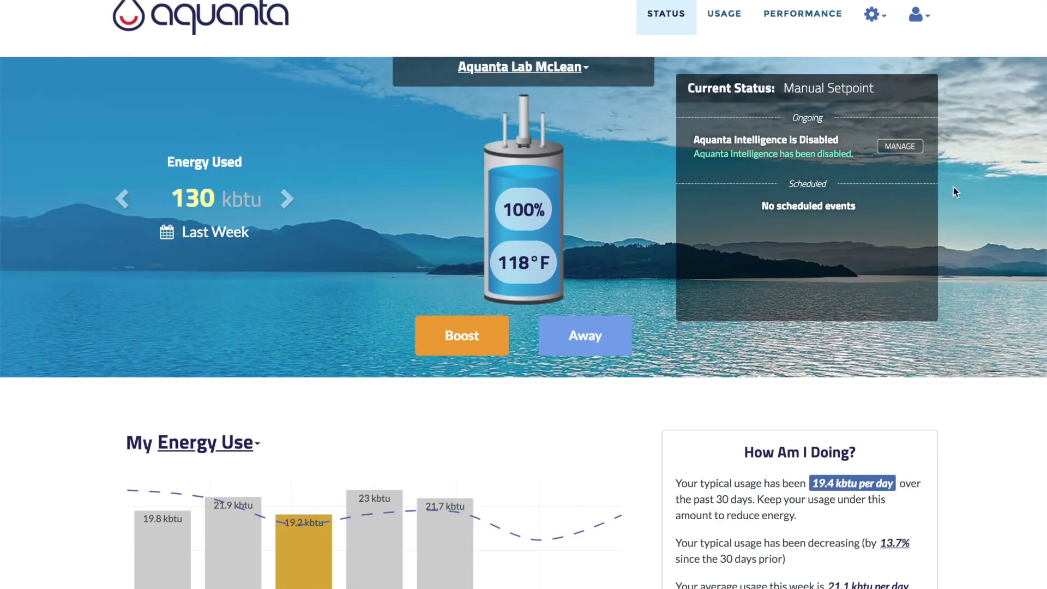
pyautogui.click(919, 15)
pyautogui.click(900, 50)
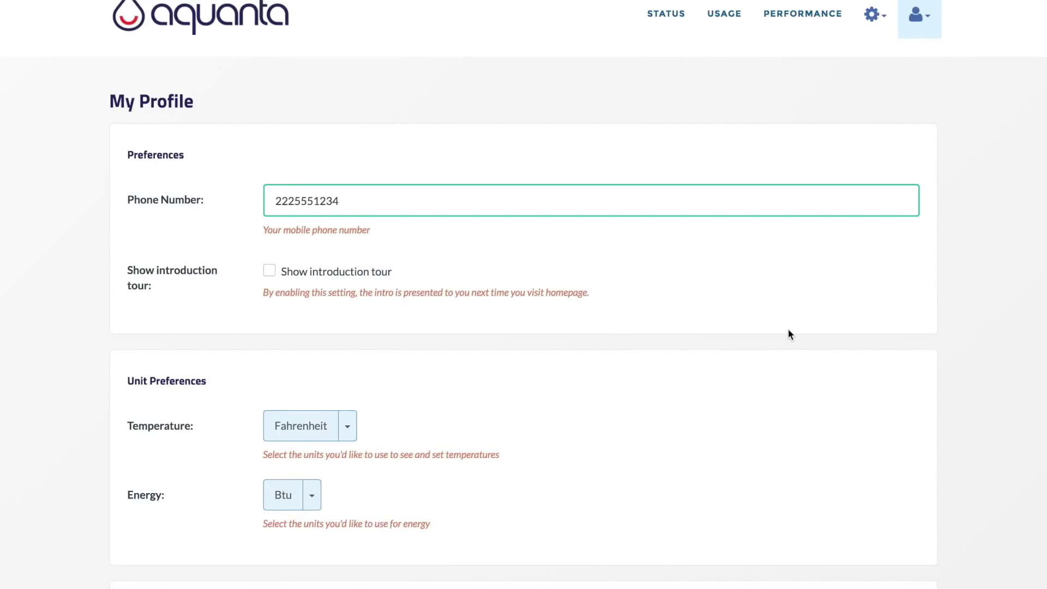
# - Change the profile's energy units to kWh and temperature units to Celsius
pyautogui.scroll(-3, 789, 330)
pyautogui.scroll(-3, 788, 329)
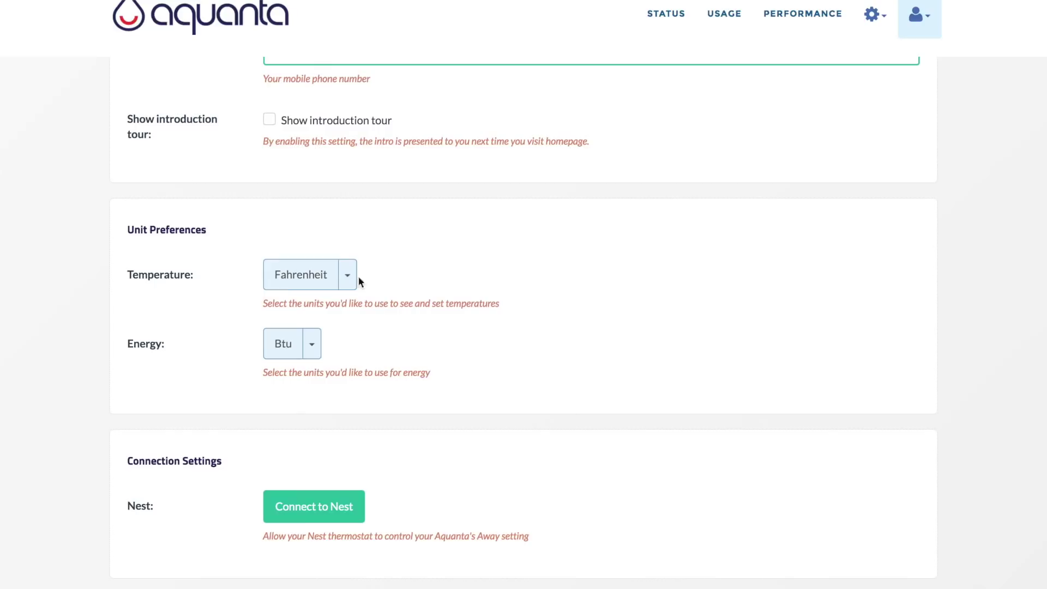
pyautogui.click(347, 279)
pyautogui.click(344, 362)
pyautogui.click(311, 345)
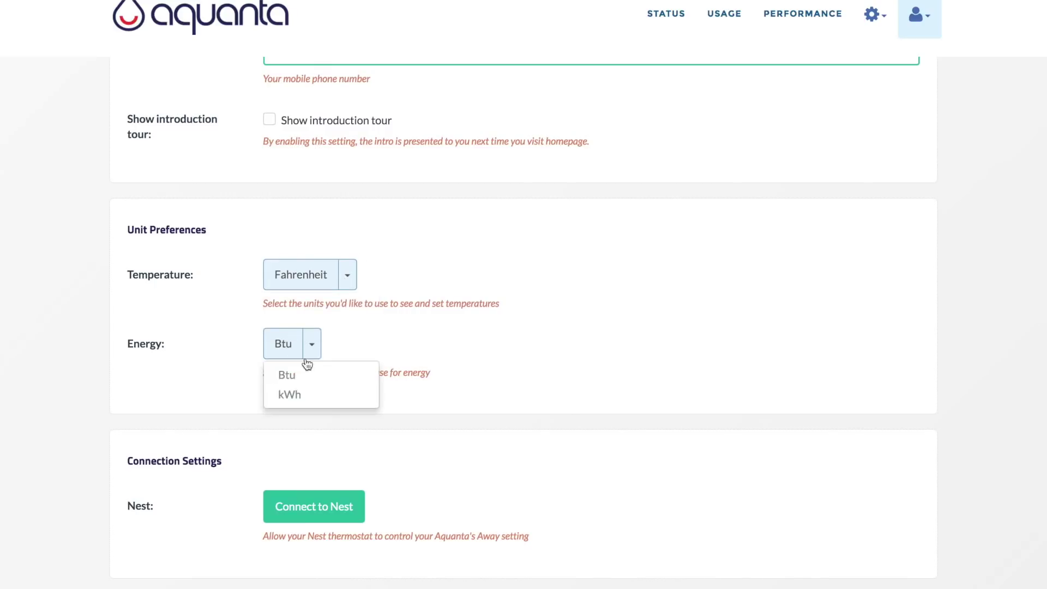
pyautogui.click(293, 397)
pyautogui.click(347, 279)
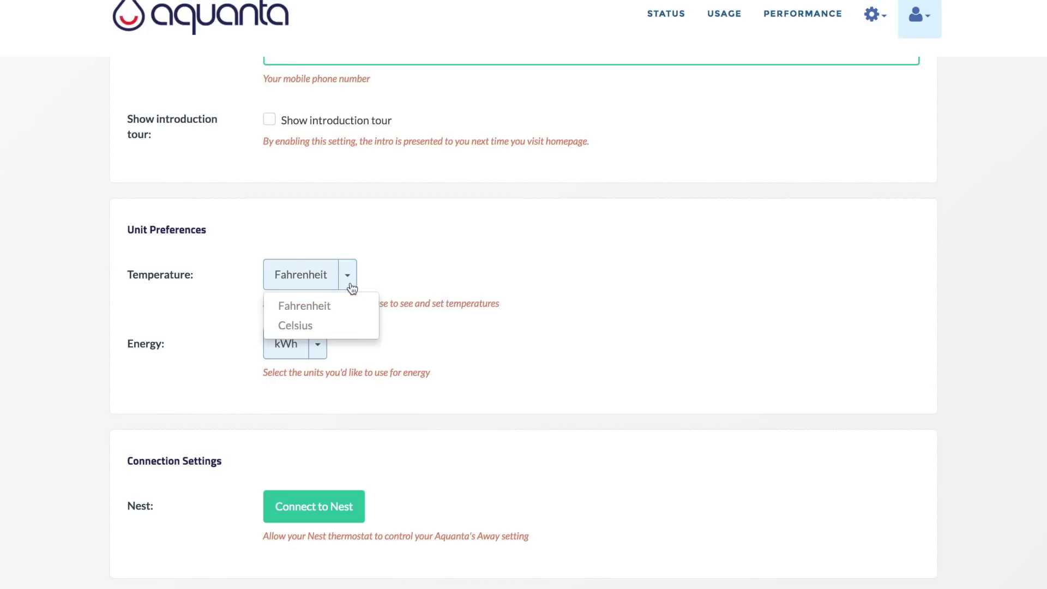
pyautogui.click(322, 326)
# - Set the default boost duration to 8 Hours and save the profile
pyautogui.scroll(-4, 400, 356)
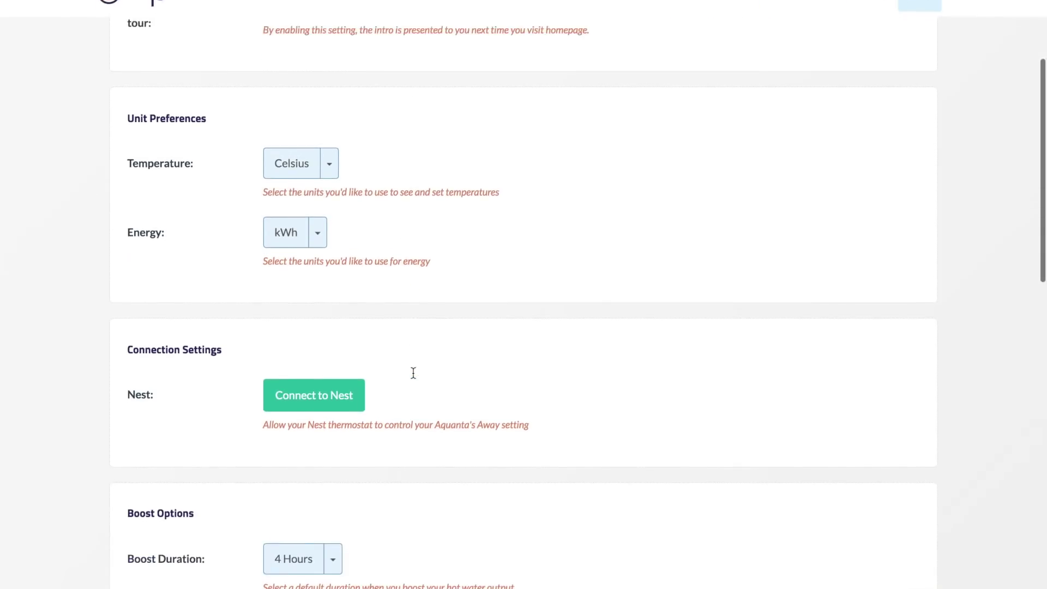
pyautogui.scroll(-2, 413, 377)
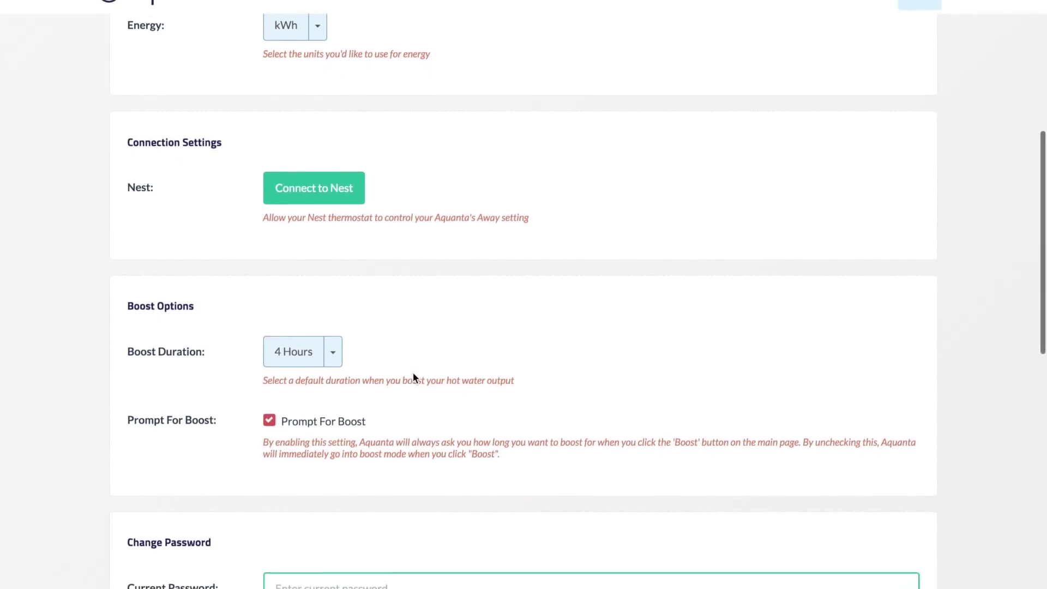
pyautogui.click(338, 338)
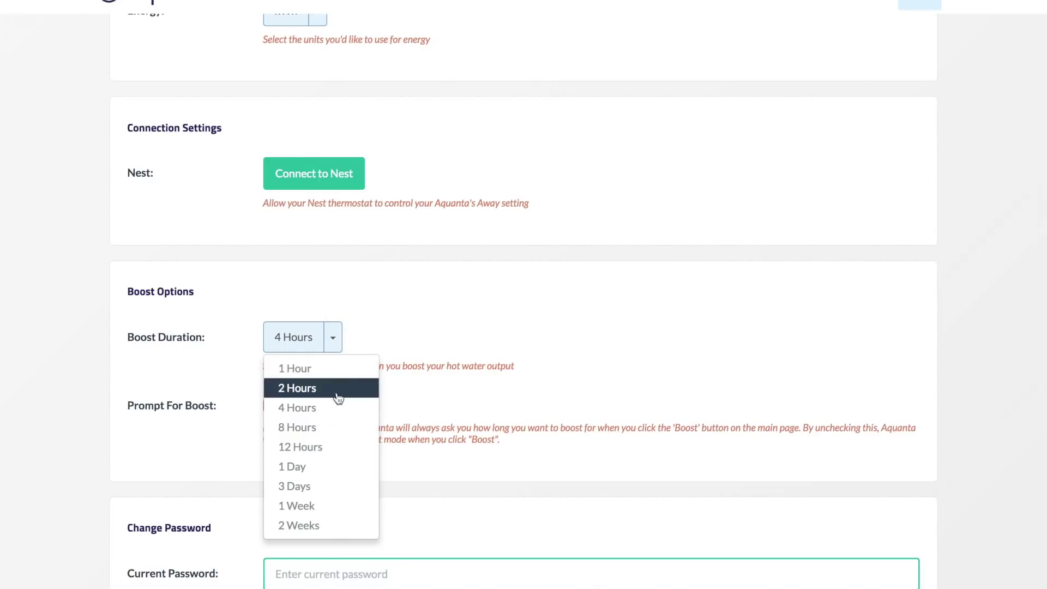
pyautogui.click(351, 433)
pyautogui.scroll(-3, 454, 409)
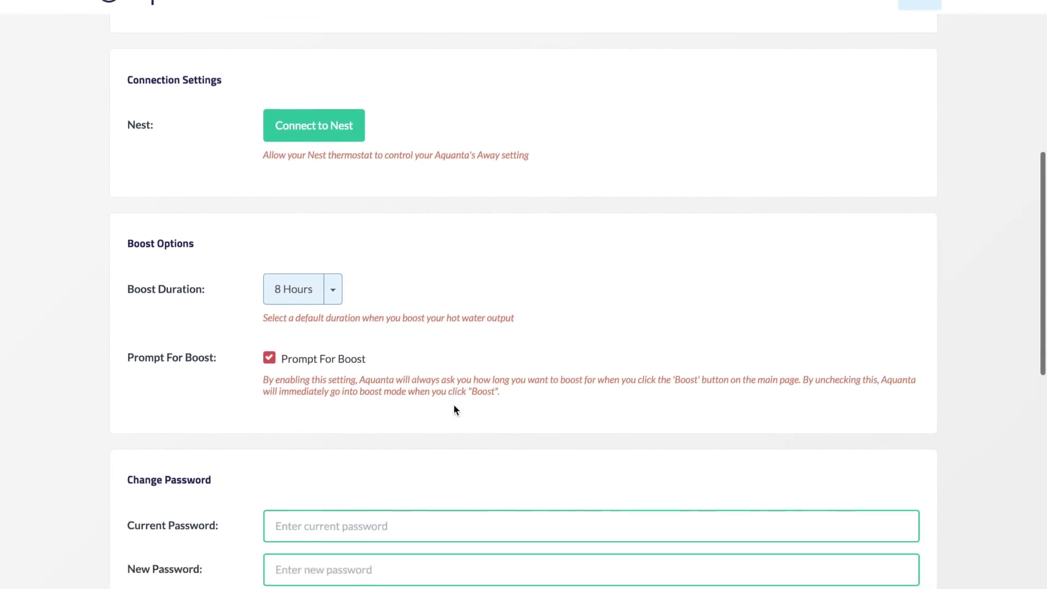
pyautogui.scroll(-6, 454, 408)
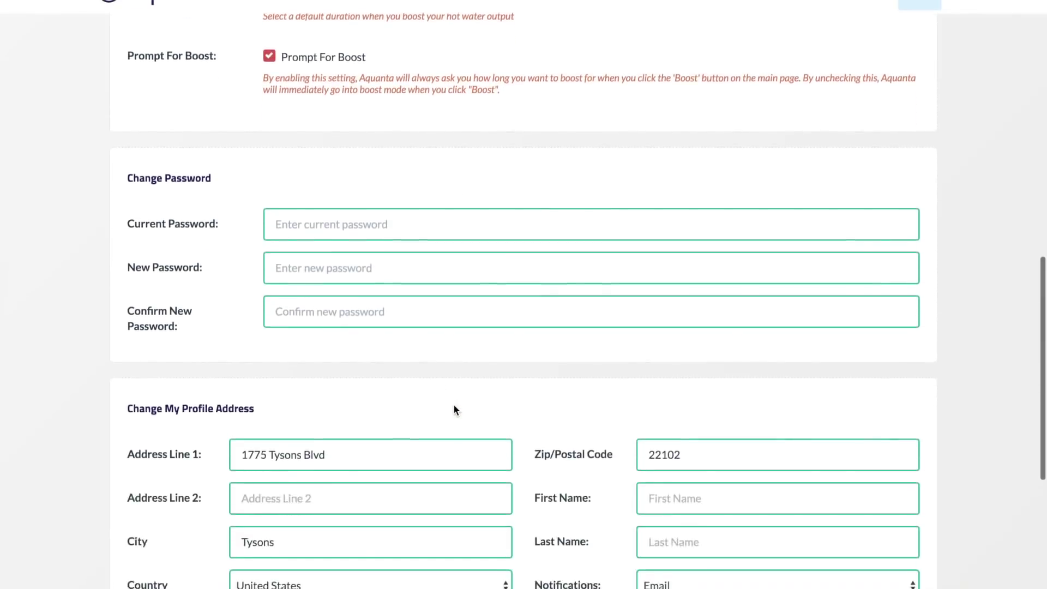
pyautogui.scroll(-4, 454, 409)
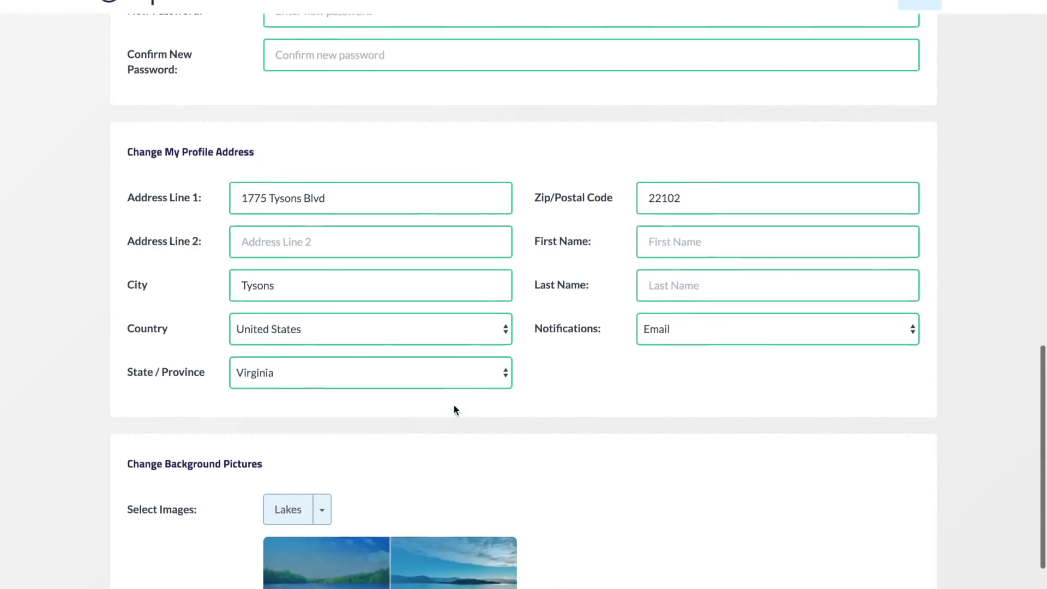
pyautogui.scroll(-1, 454, 409)
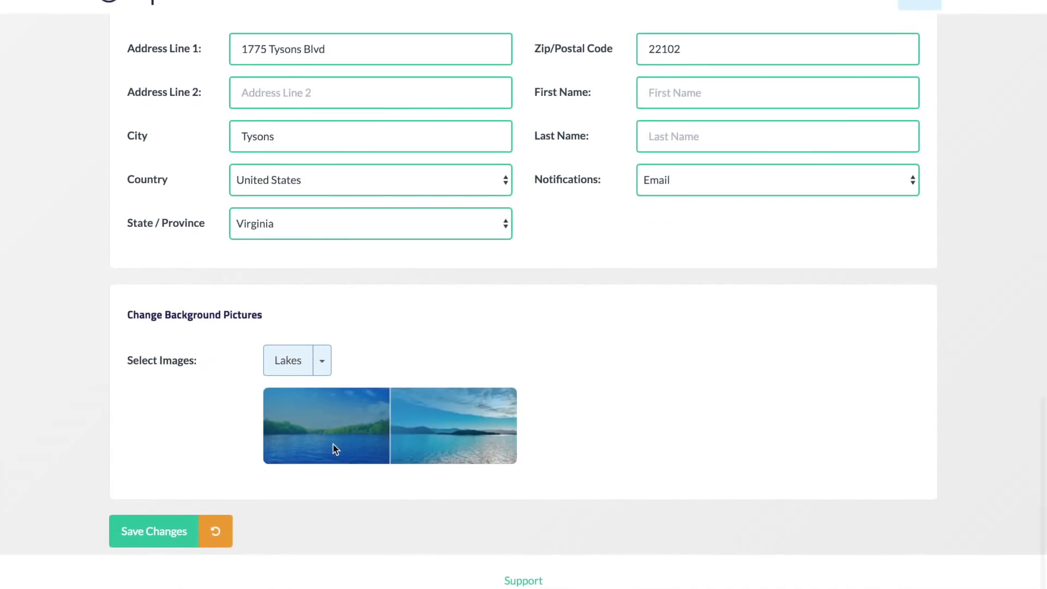
pyautogui.click(159, 532)
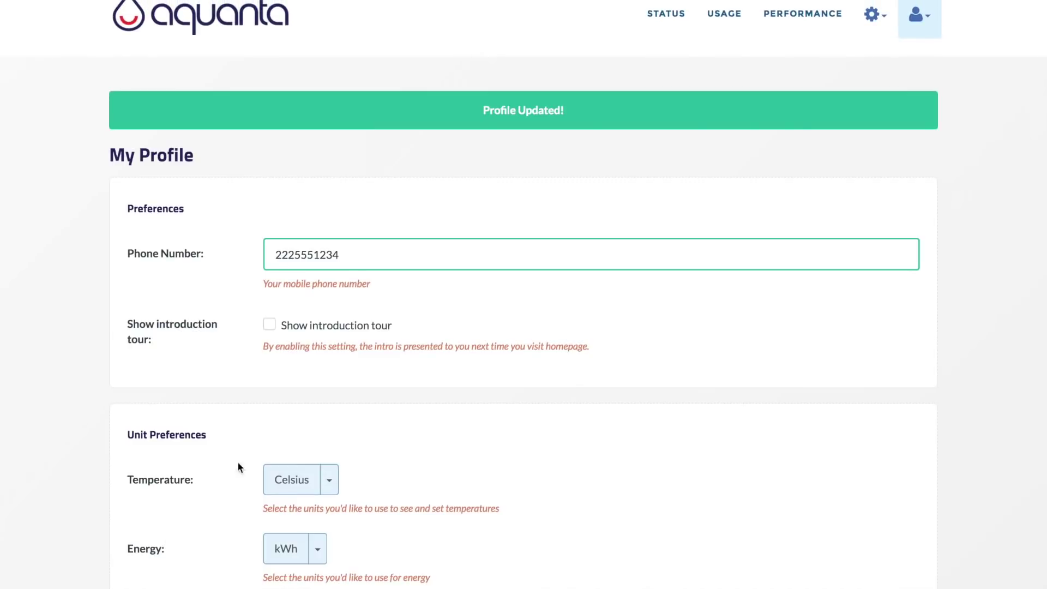
pyautogui.click(875, 29)
# - On the My Water Heater page, choose United States as the device's country and save the changes
pyautogui.click(857, 50)
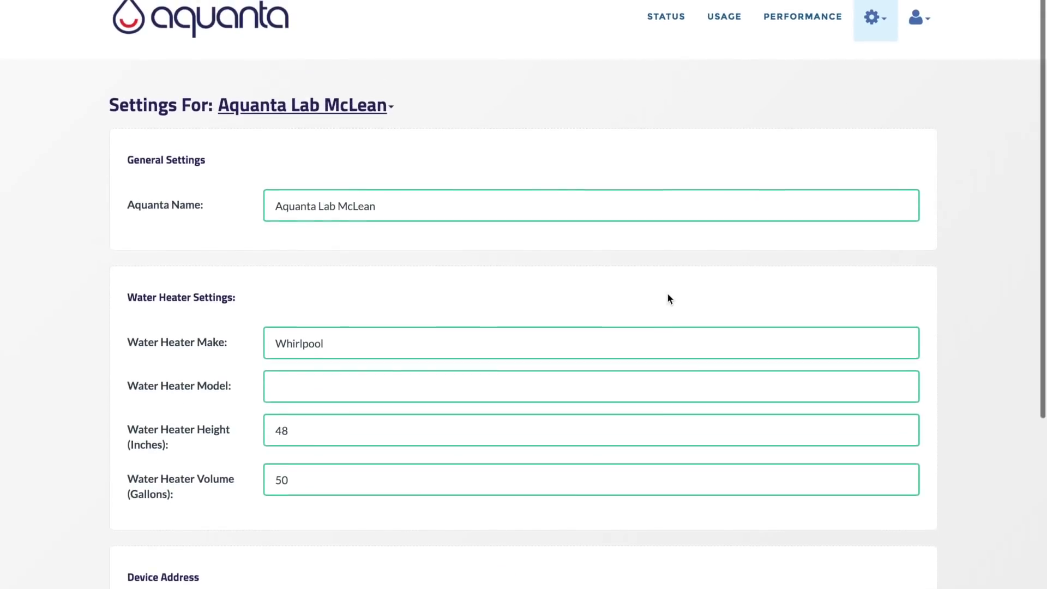
pyautogui.scroll(-2, 667, 294)
pyautogui.scroll(-3, 668, 295)
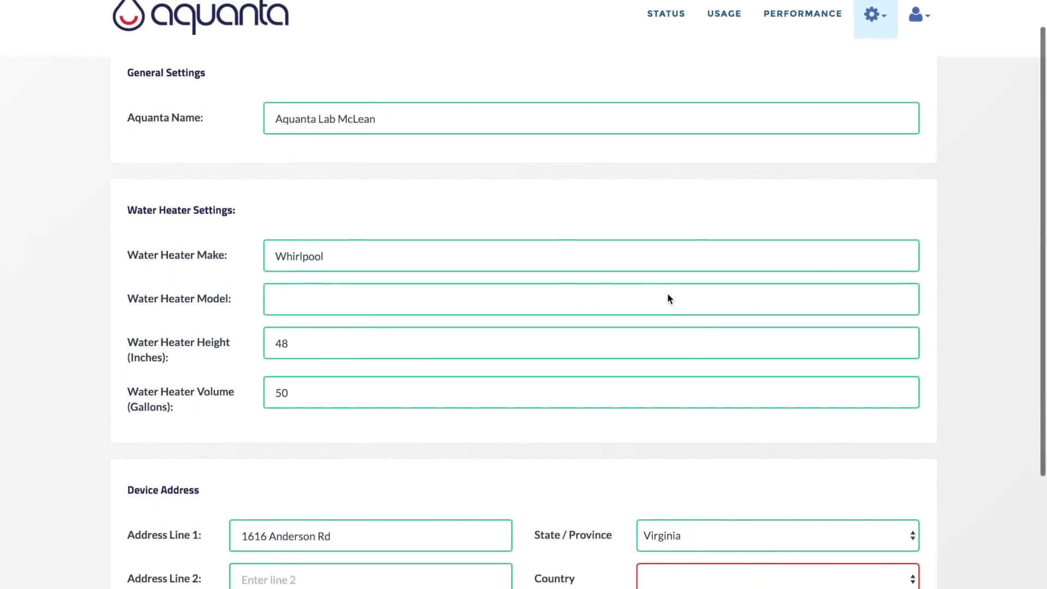
pyautogui.scroll(-2, 670, 298)
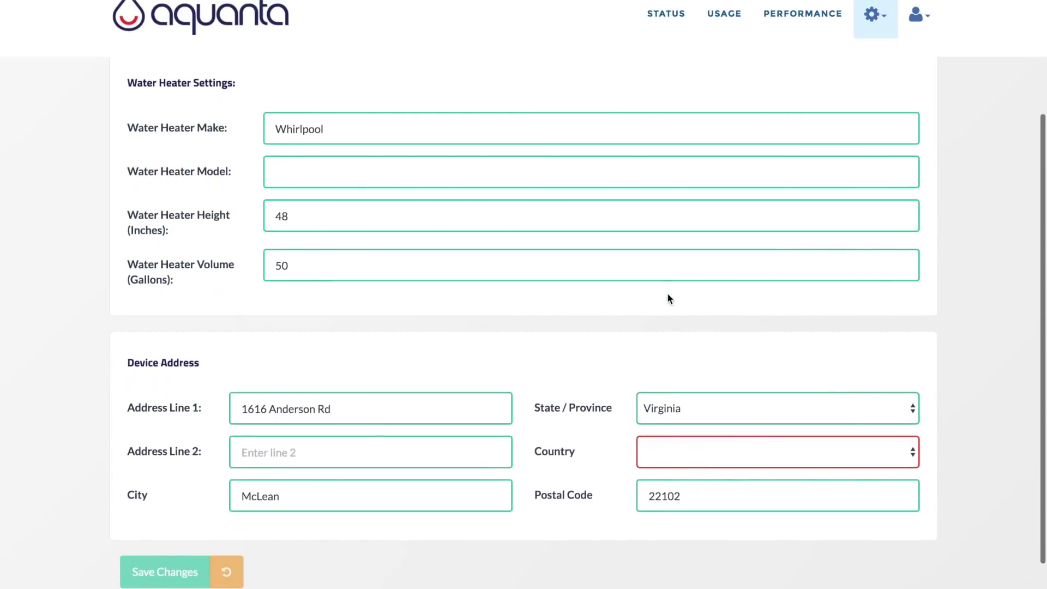
pyautogui.scroll(-1, 669, 298)
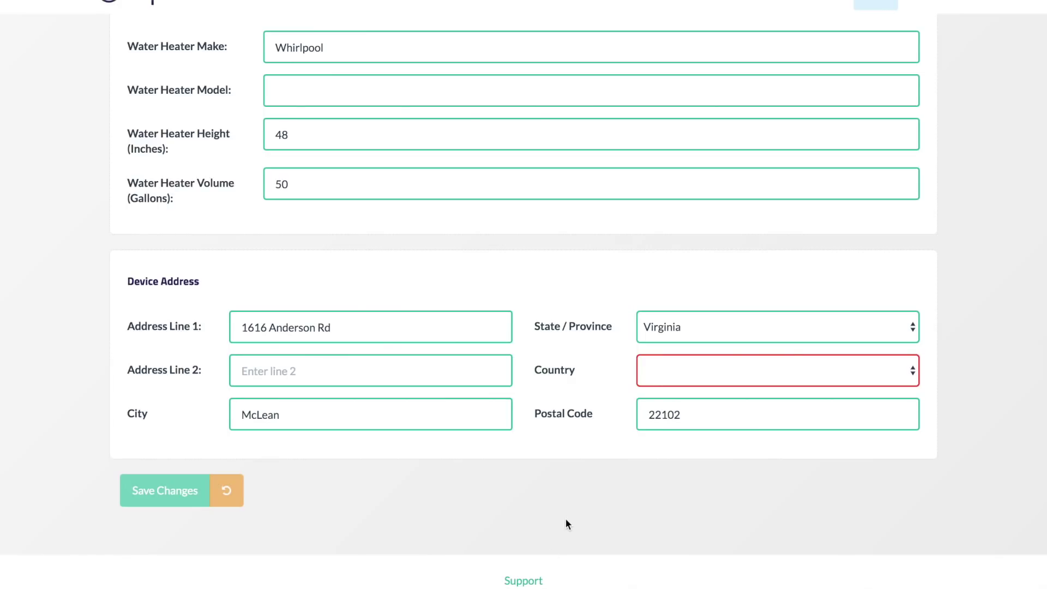
pyautogui.scroll(1, 565, 518)
pyautogui.click(815, 392)
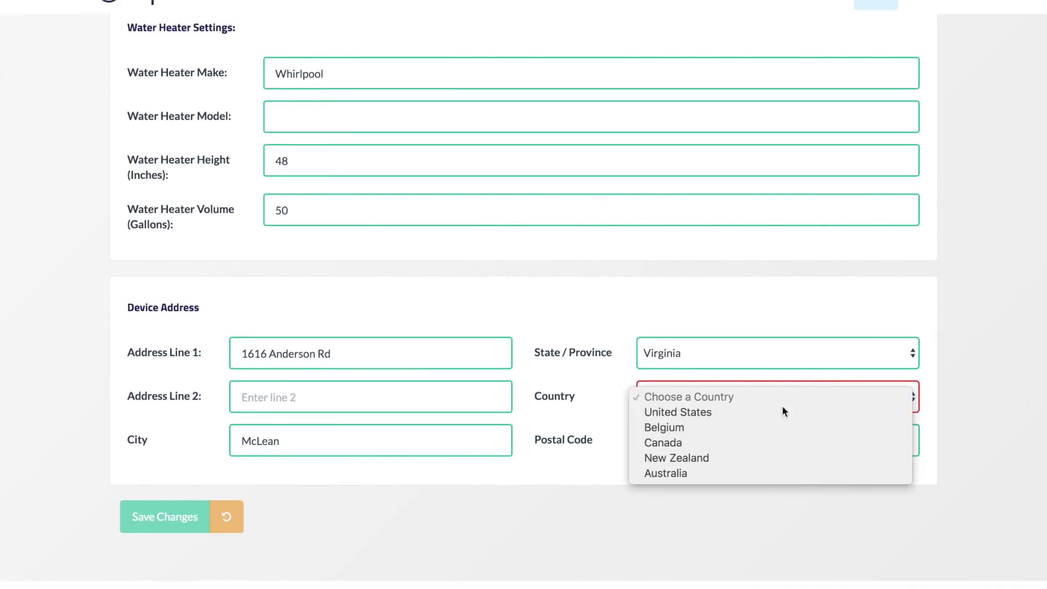
pyautogui.click(767, 412)
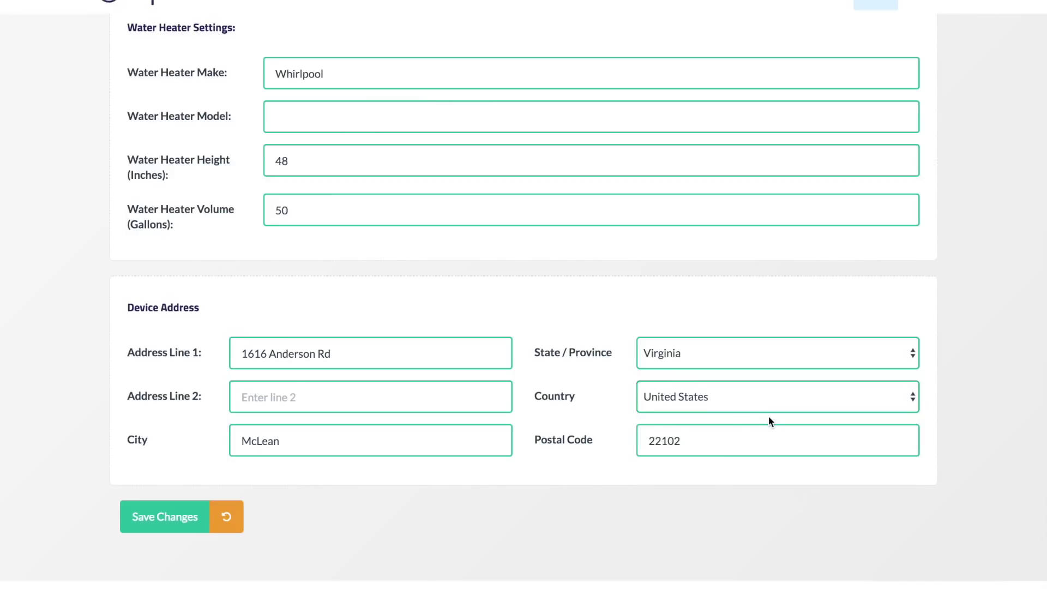
pyautogui.scroll(1, 378, 499)
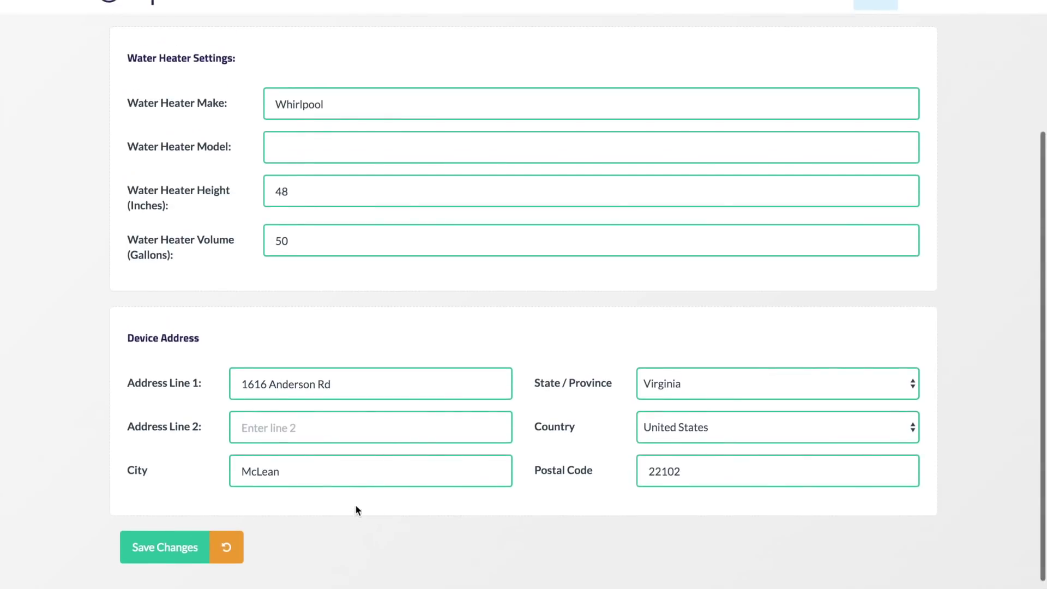
pyautogui.click(200, 543)
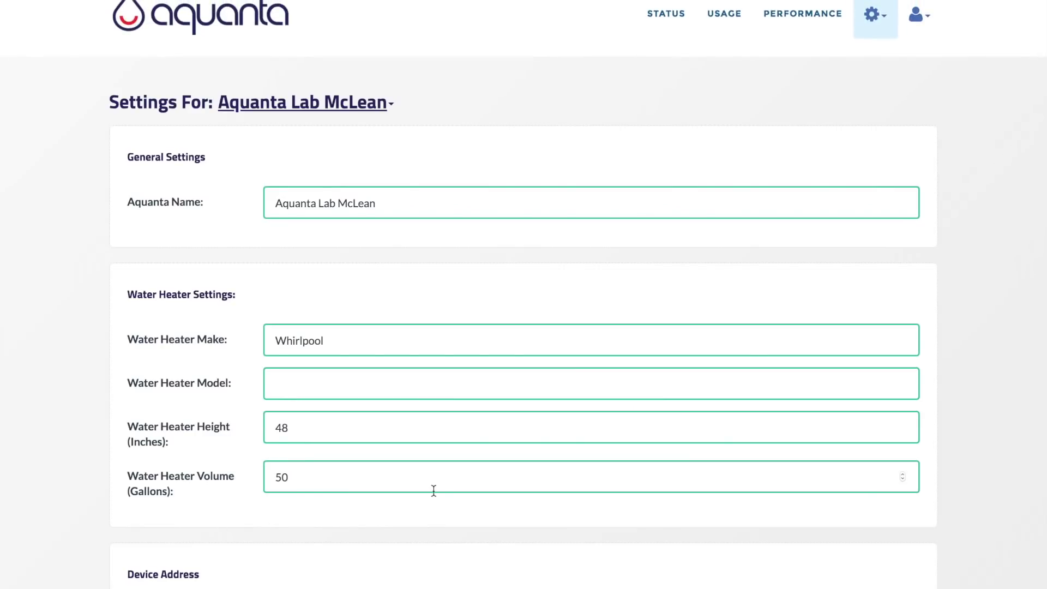